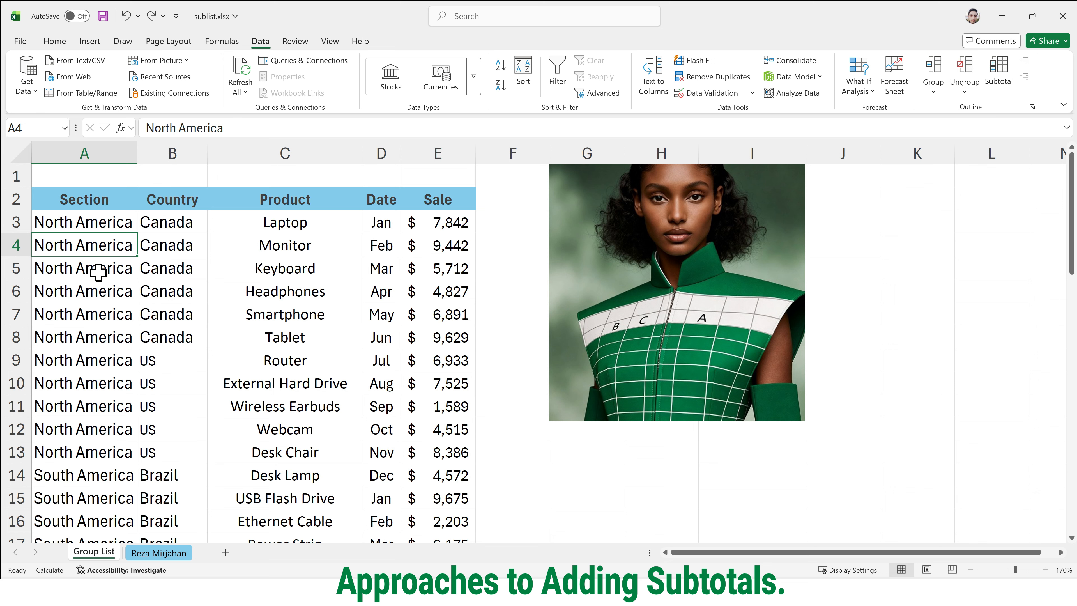
Examine how the list is sorted by Section, marking the North America, South America and Europe blocks.
{"action": "left_click_drag", "start_coordinate": [87, 220], "coordinate": [100, 448]}
{"action": "scroll", "coordinate": [98, 424], "scroll_direction": "down", "scroll_amount": 3}
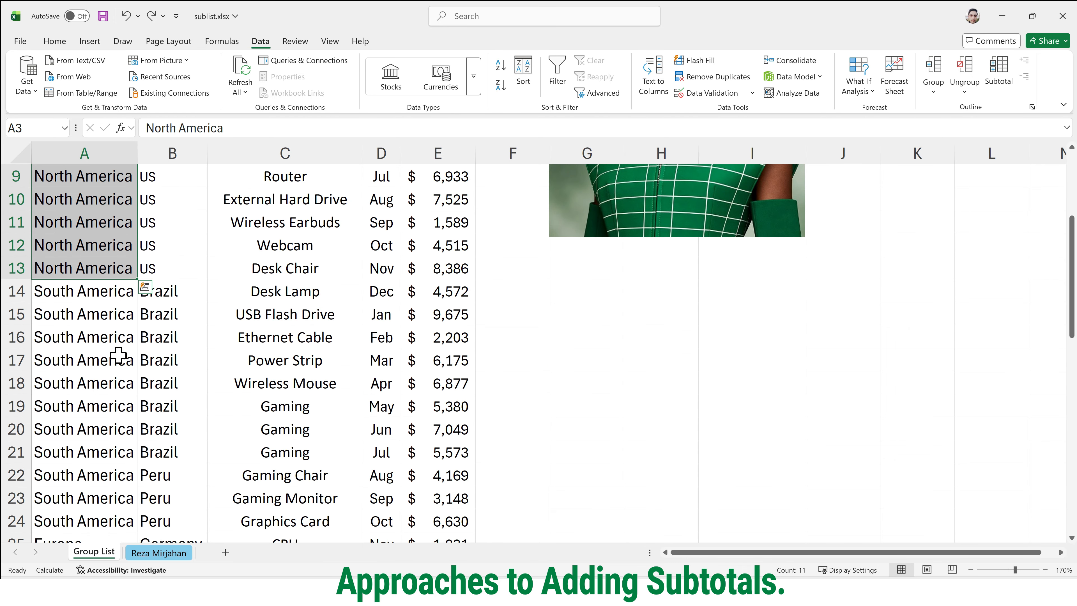
{"action": "left_click_drag", "start_coordinate": [118, 293], "coordinate": [100, 503]}
{"action": "scroll", "coordinate": [89, 466], "scroll_direction": "down", "scroll_amount": 7}
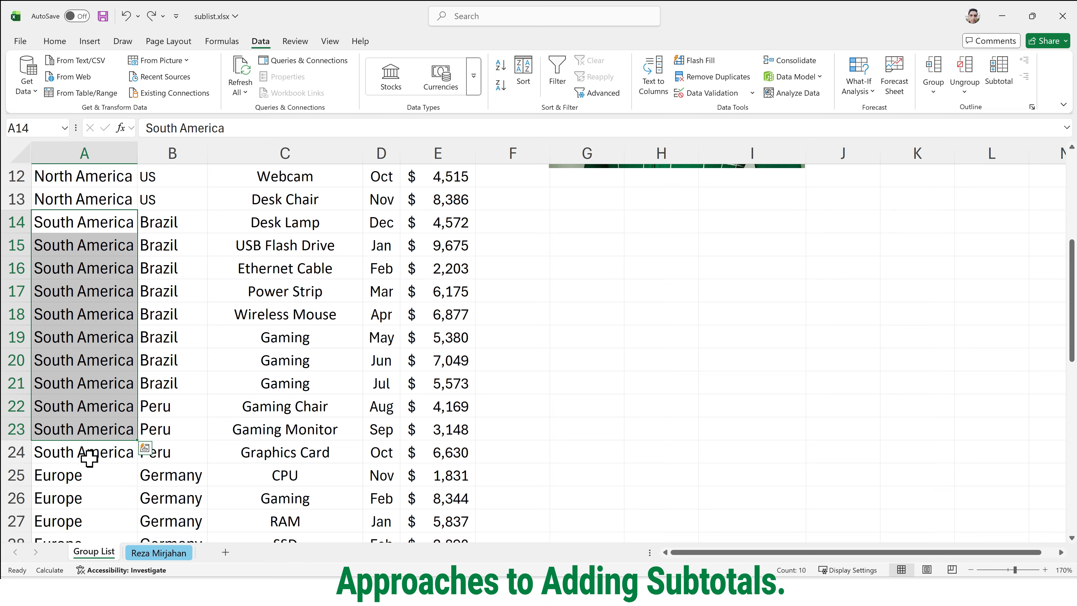
{"action": "scroll", "coordinate": [89, 456], "scroll_direction": "up", "scroll_amount": 1}
{"action": "scroll", "coordinate": [89, 456], "scroll_direction": "up", "scroll_amount": 1}
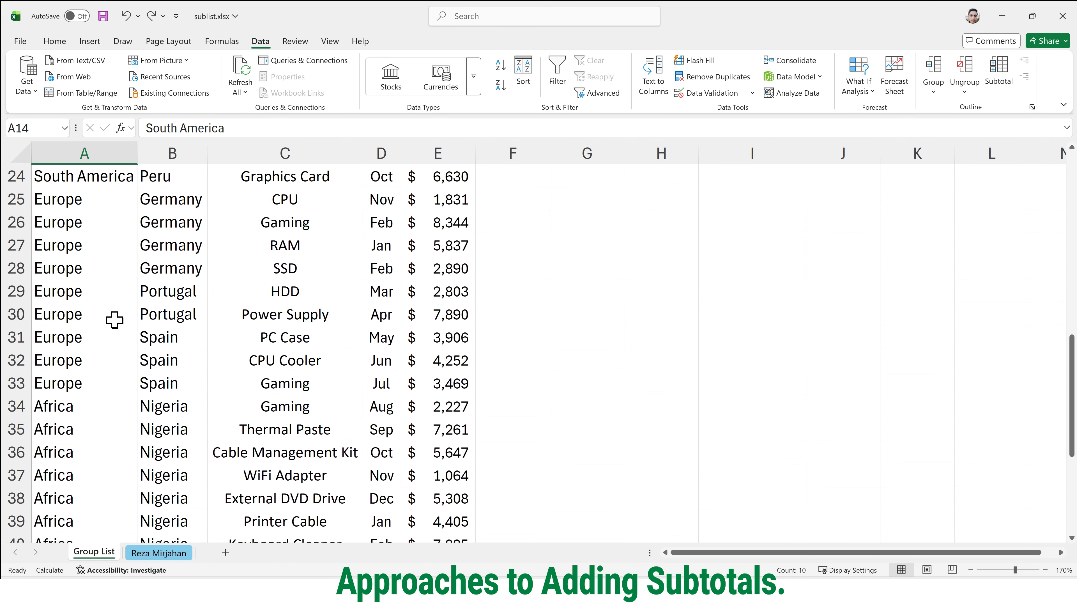
{"action": "left_click_drag", "start_coordinate": [77, 199], "coordinate": [435, 385]}
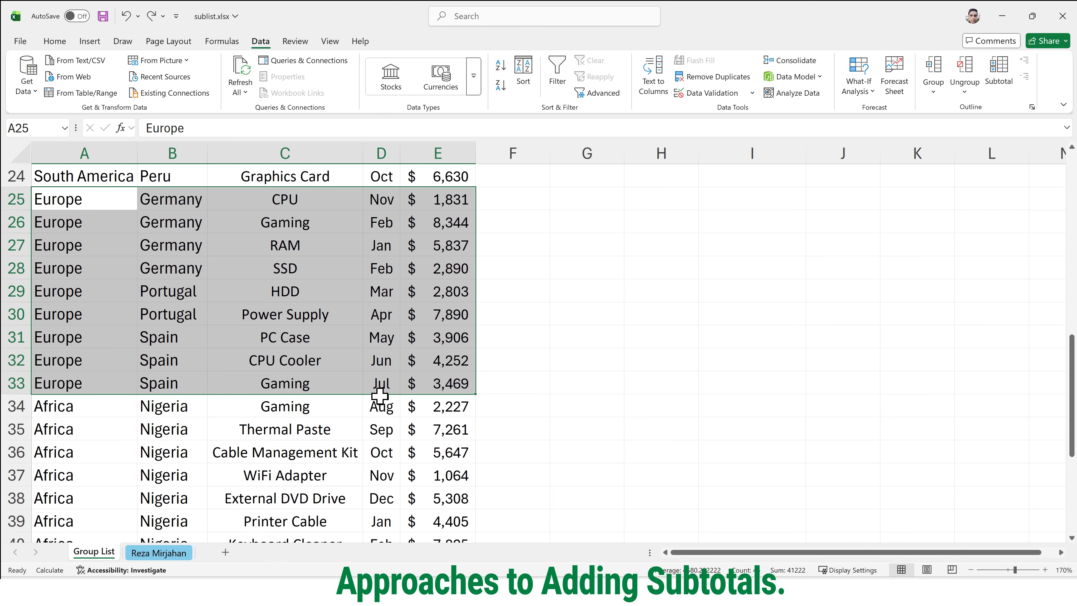
{"action": "scroll", "coordinate": [380, 396], "scroll_direction": "down", "scroll_amount": 3}
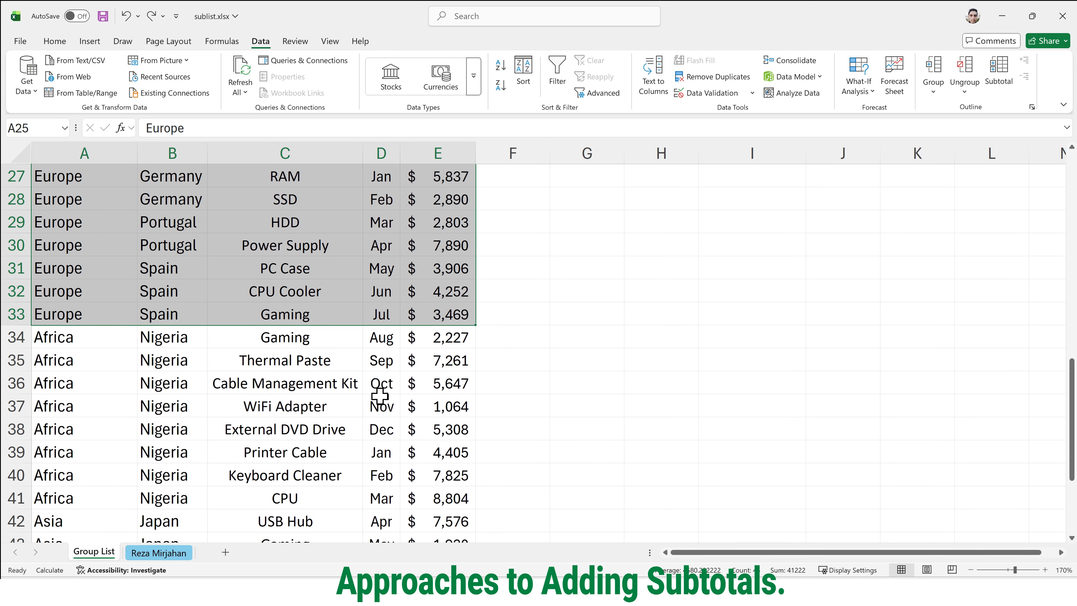
{"action": "scroll", "coordinate": [379, 395], "scroll_direction": "up", "scroll_amount": 8}
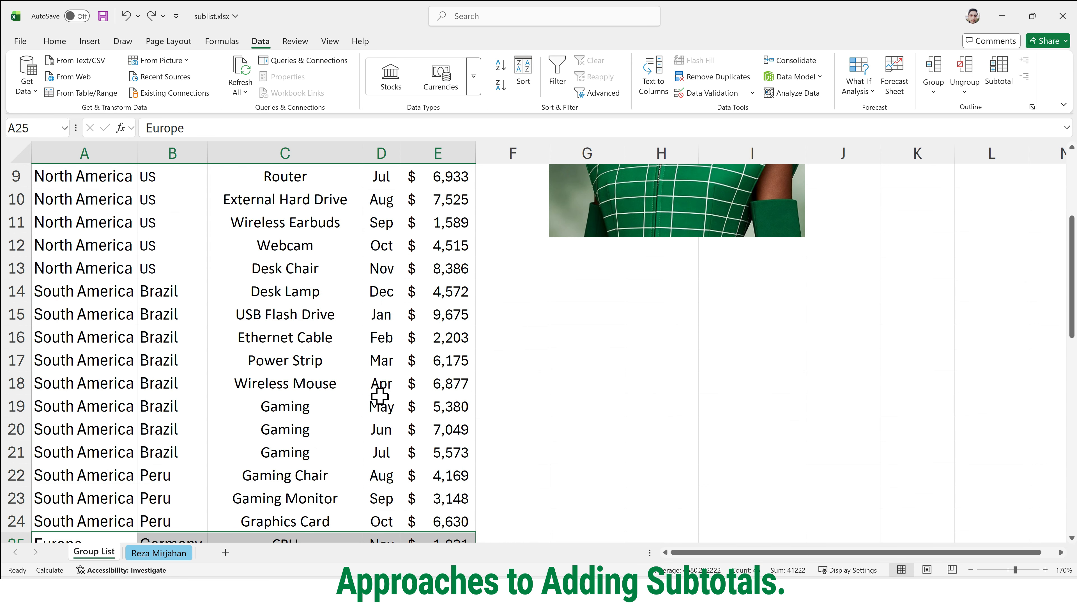
{"action": "scroll", "coordinate": [380, 396], "scroll_direction": "down", "scroll_amount": 3}
{"action": "scroll", "coordinate": [379, 395], "scroll_direction": "up", "scroll_amount": 1}
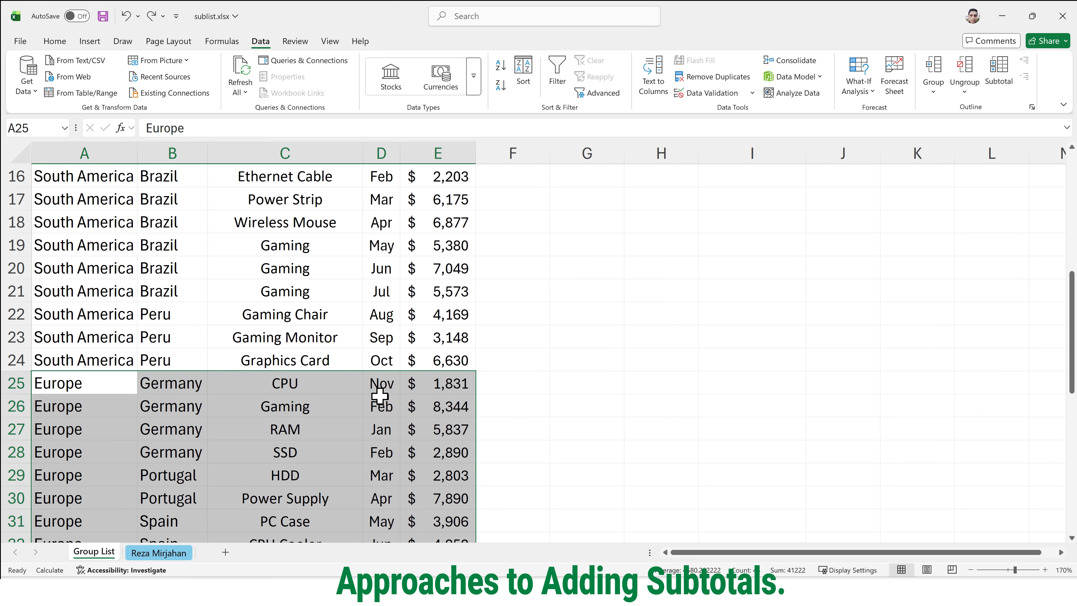
Start the Subtotal tool from a cell inside the sales list and group at each change in Section.
{"action": "left_click", "coordinate": [301, 365]}
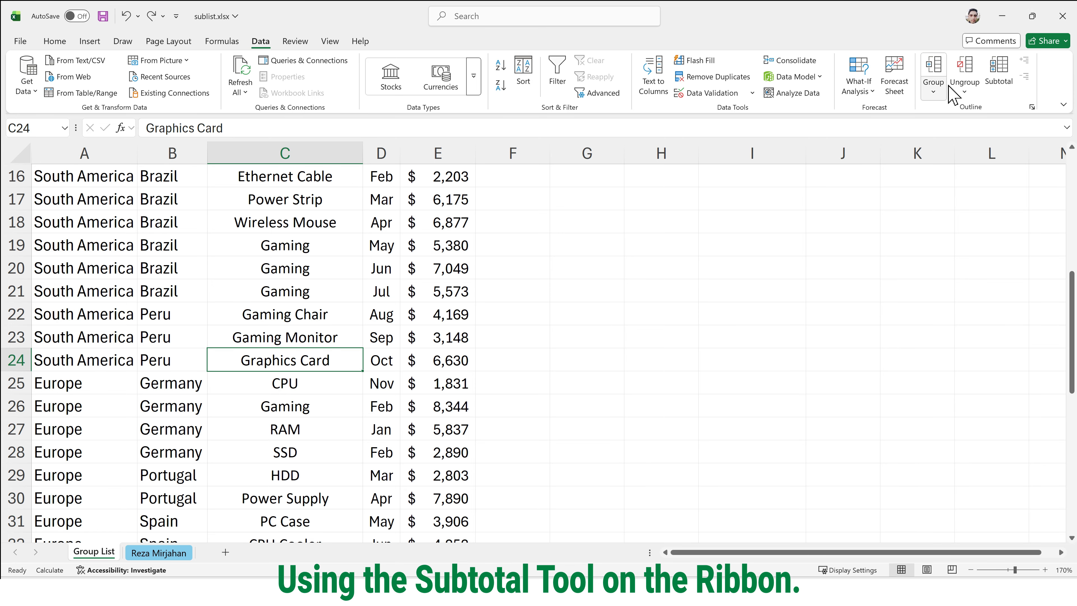
{"action": "key", "text": "ctrl"}
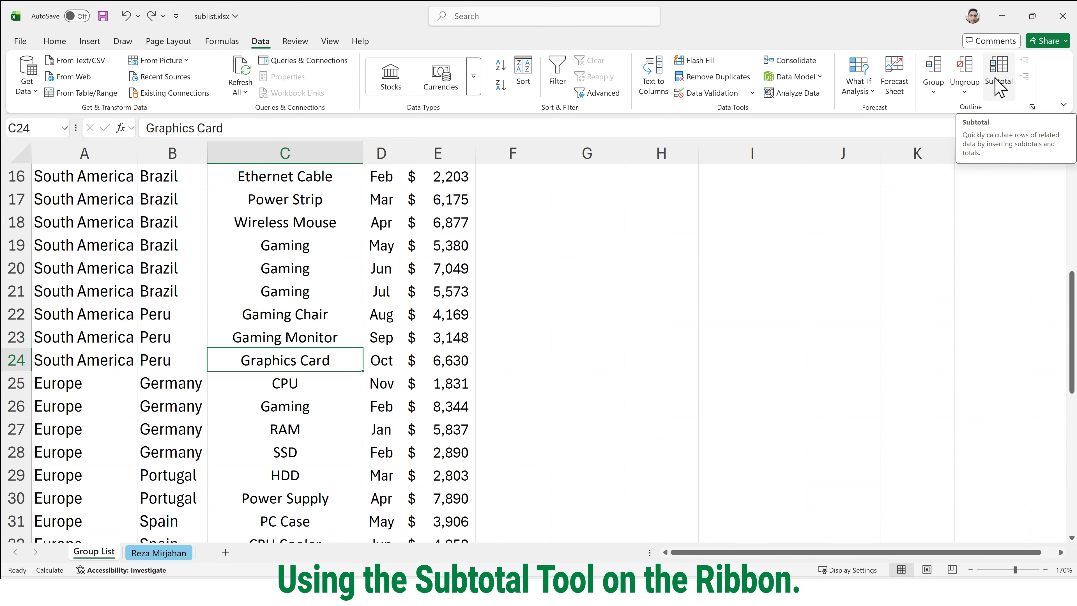
{"action": "key", "text": "ctrl+4"}
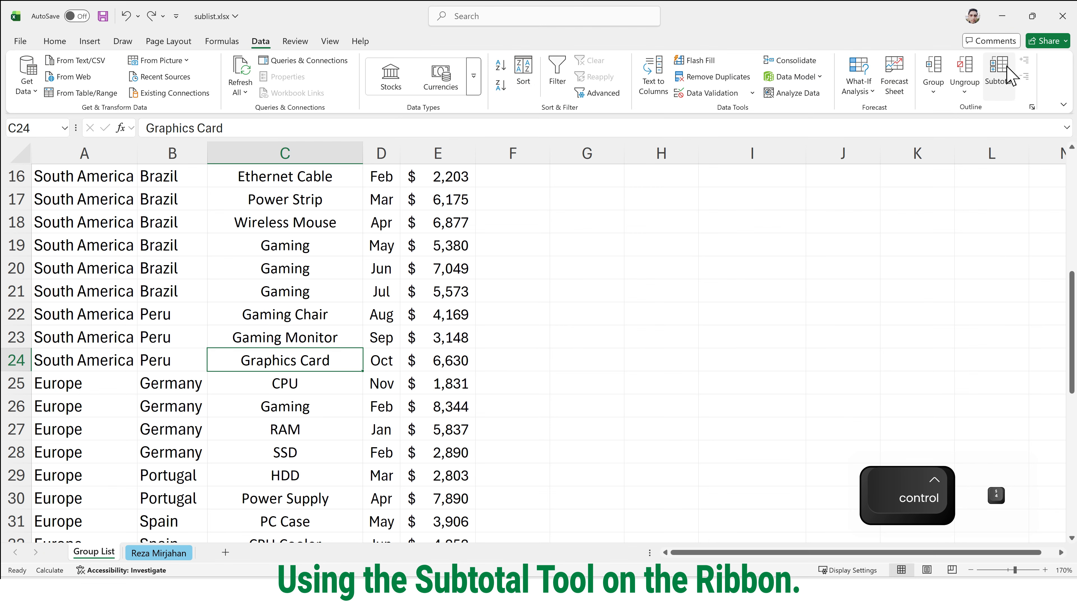
{"action": "key", "text": "ctrl+4"}
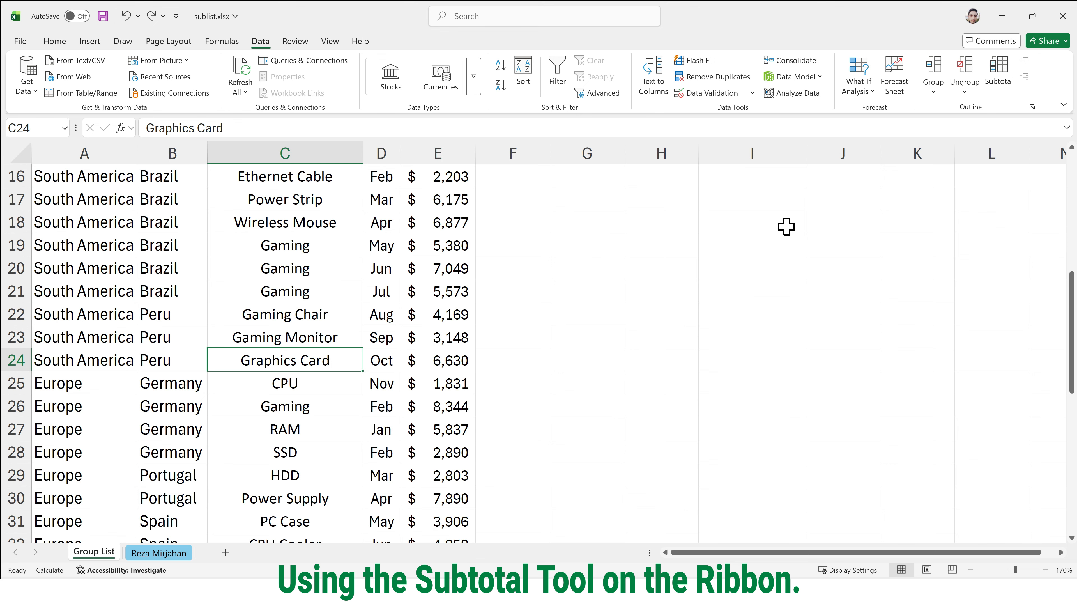
{"action": "left_click", "coordinate": [996, 71]}
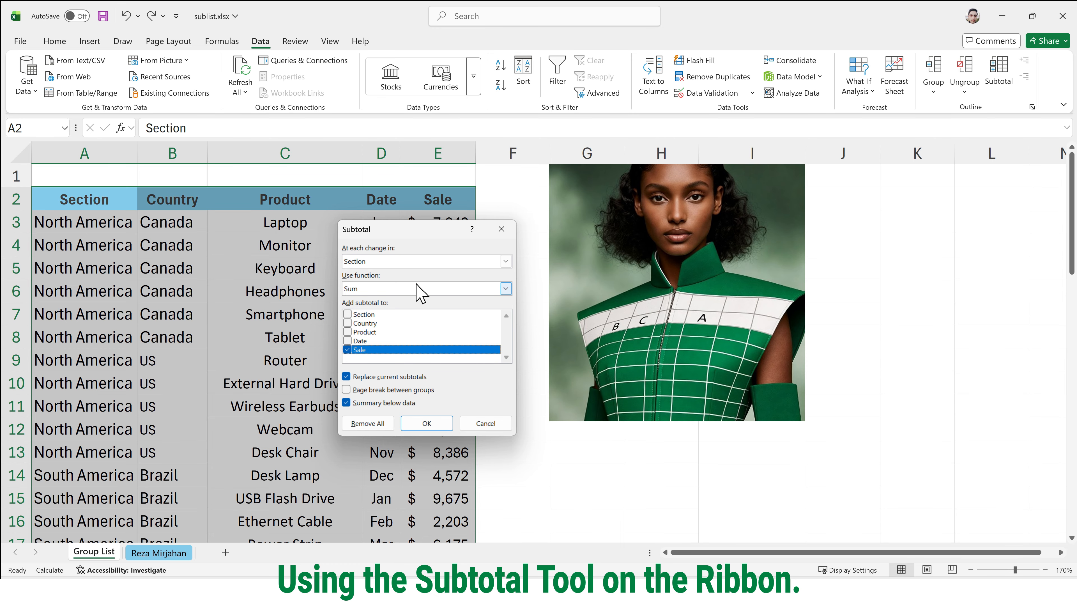
{"action": "key", "text": "ctrl+4"}
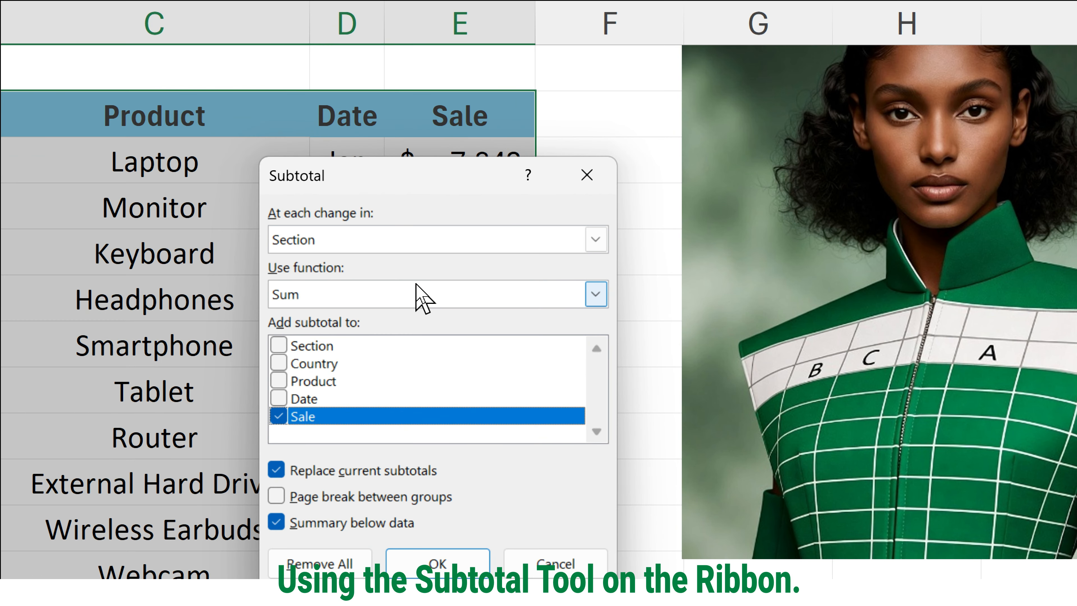
{"action": "left_click", "coordinate": [392, 246]}
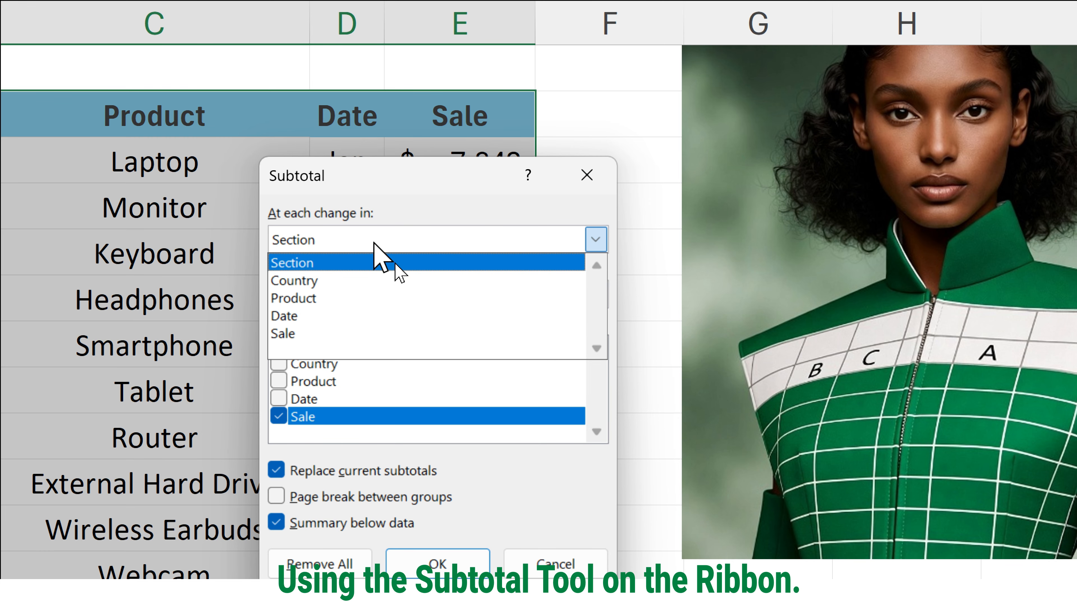
{"action": "left_click", "coordinate": [395, 263]}
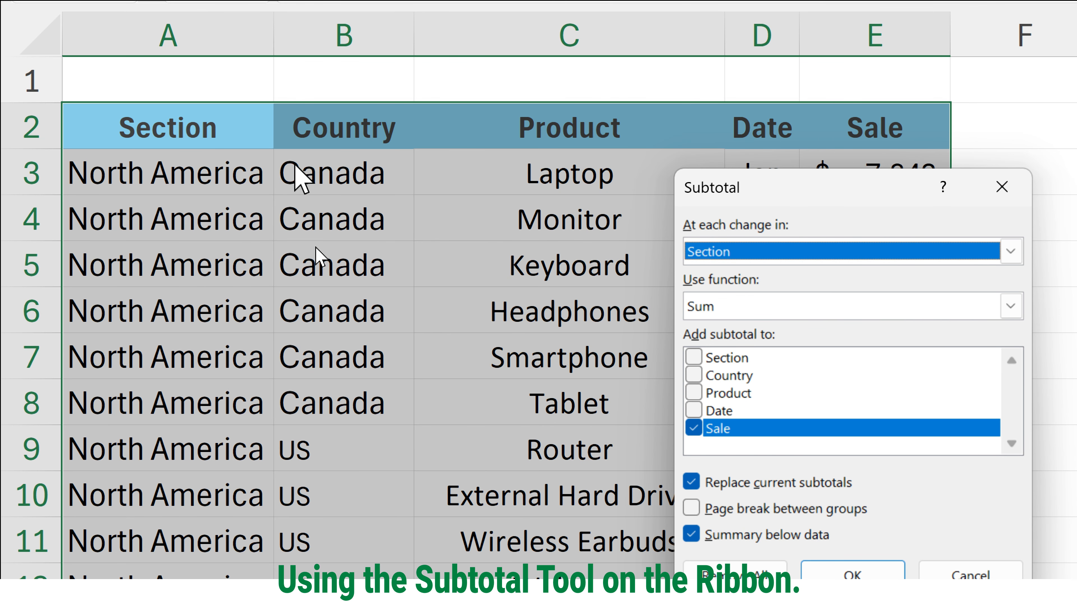
{"action": "left_click", "coordinate": [793, 254]}
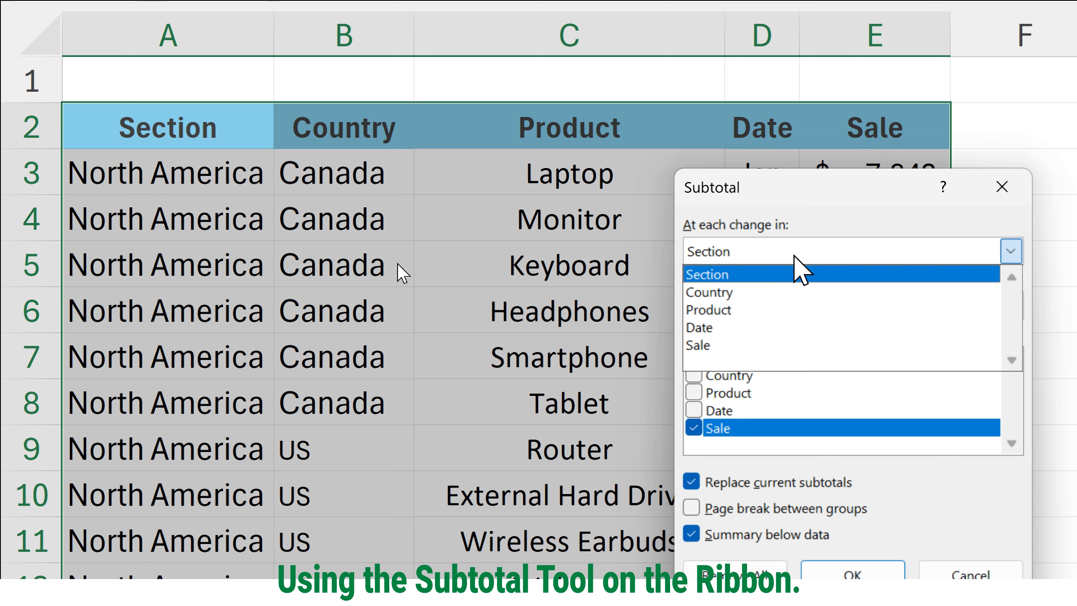
{"action": "left_click", "coordinate": [794, 254]}
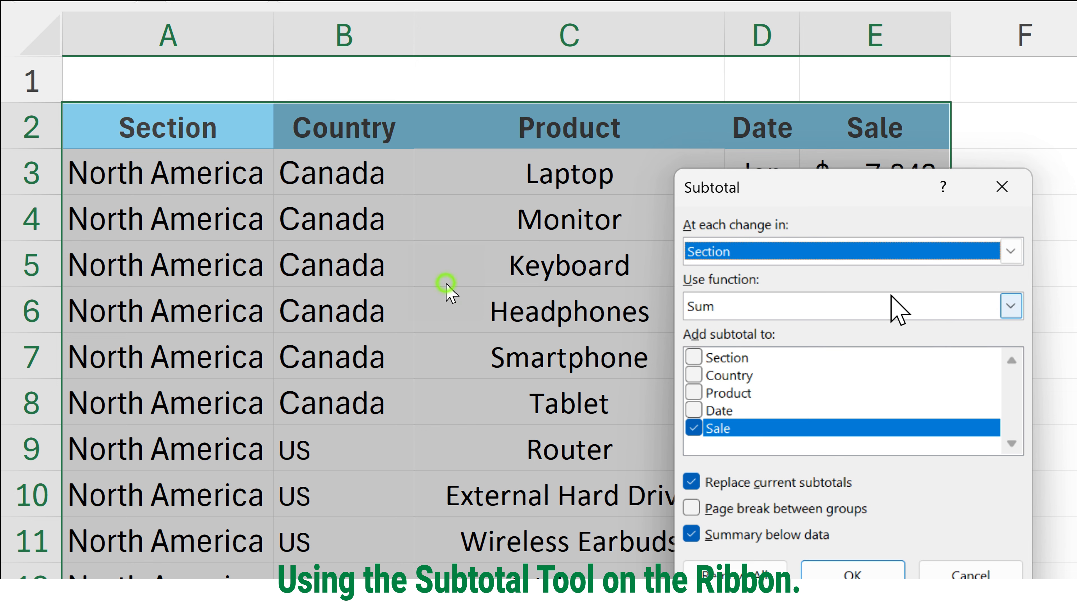
Use the Sum function on Sale, keep the summary below the data, and apply the subtotals.
{"action": "left_click", "coordinate": [891, 306]}
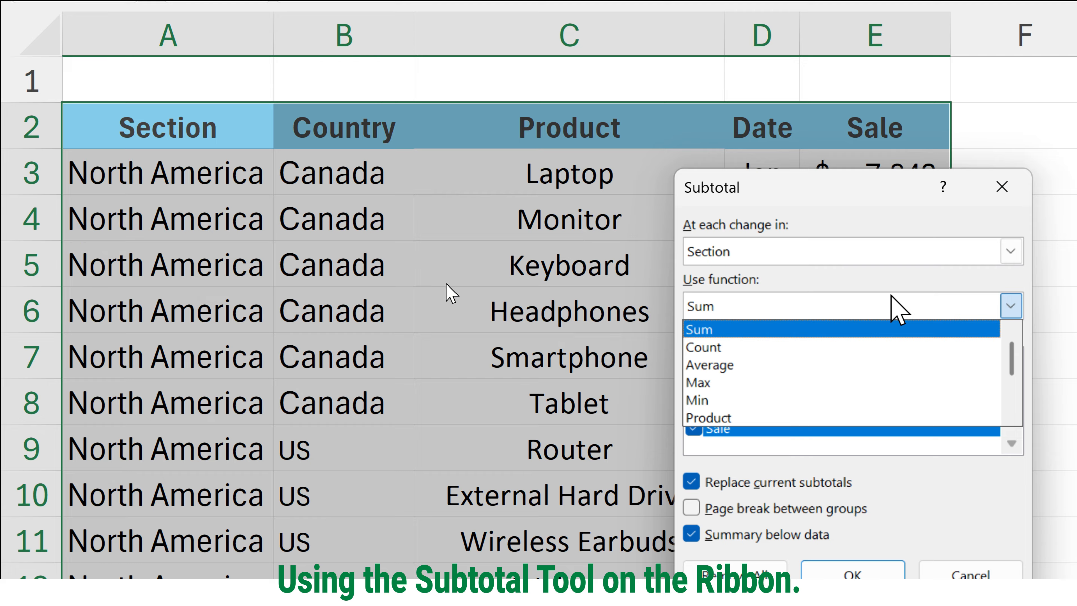
{"action": "left_click", "coordinate": [891, 306]}
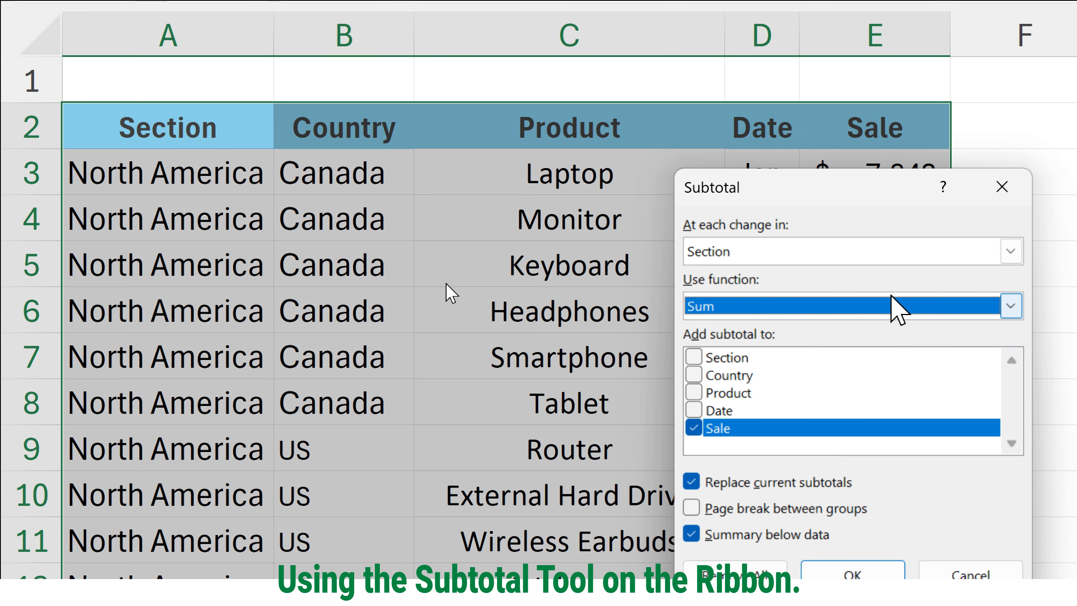
{"action": "left_click", "coordinate": [891, 305]}
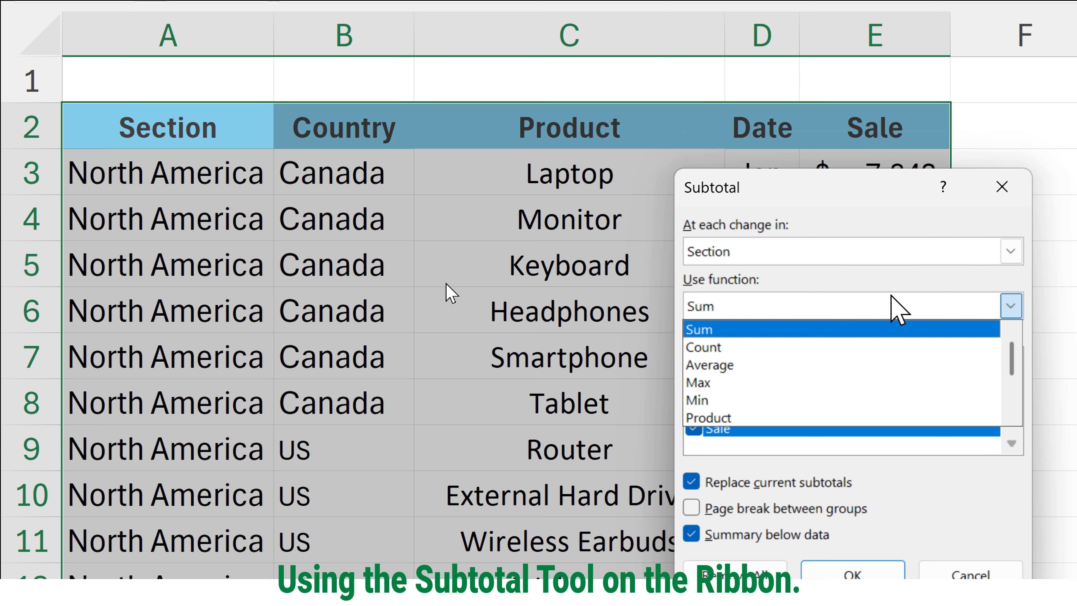
{"action": "left_click", "coordinate": [891, 297]}
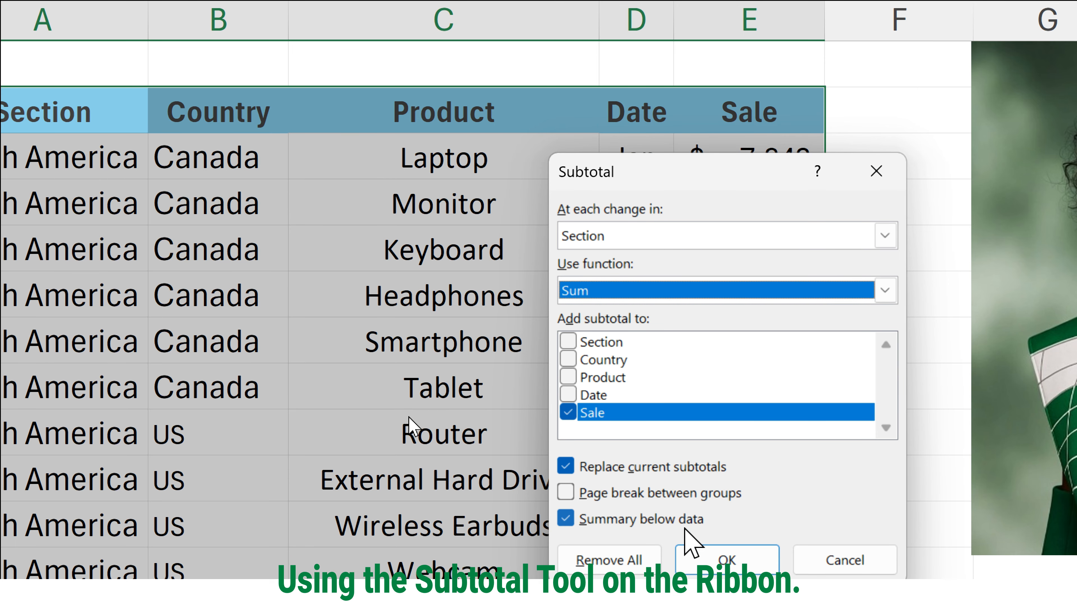
{"action": "left_click", "coordinate": [695, 553]}
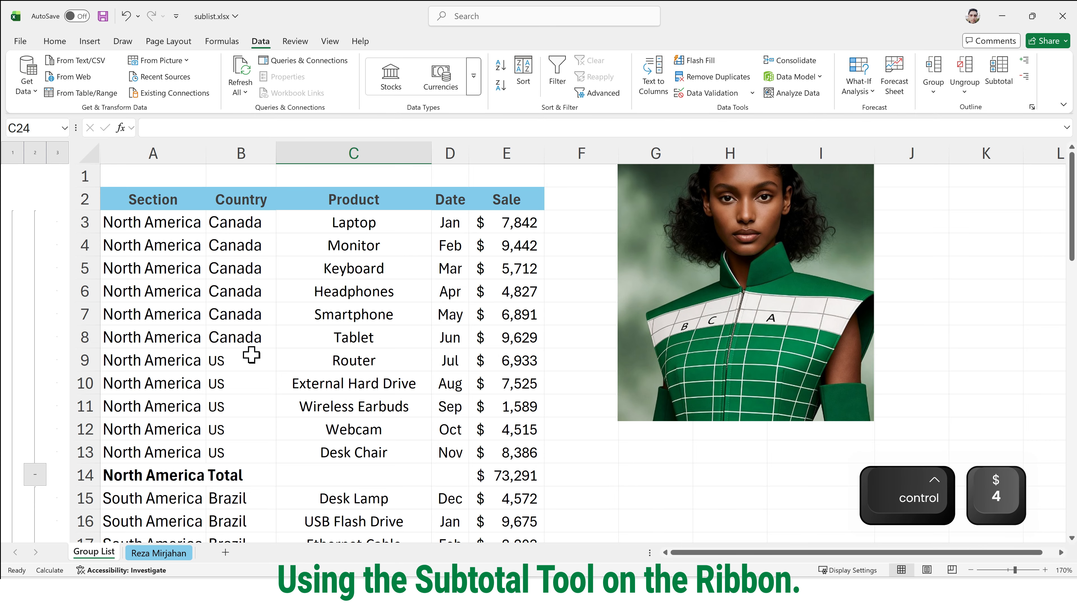
Review the inserted total rows for each section, from North America down to the Grand Total.
{"action": "scroll", "coordinate": [389, 359], "scroll_direction": "down", "scroll_amount": 1}
{"action": "scroll", "coordinate": [257, 334], "scroll_direction": "down", "scroll_amount": 2}
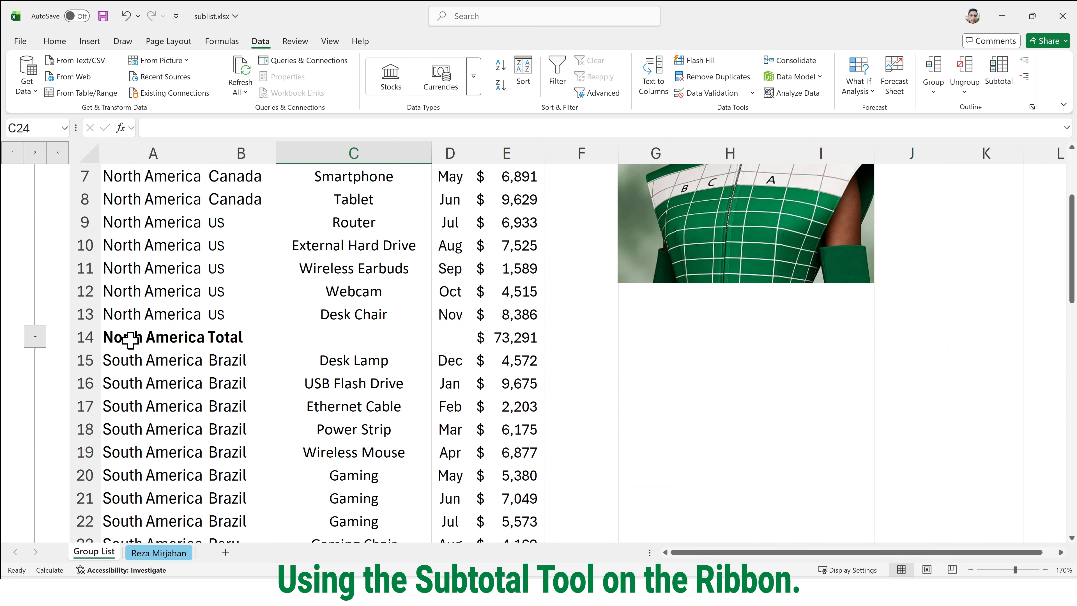
{"action": "left_click_drag", "start_coordinate": [137, 337], "coordinate": [463, 356]}
{"action": "scroll", "coordinate": [446, 356], "scroll_direction": "down", "scroll_amount": 5}
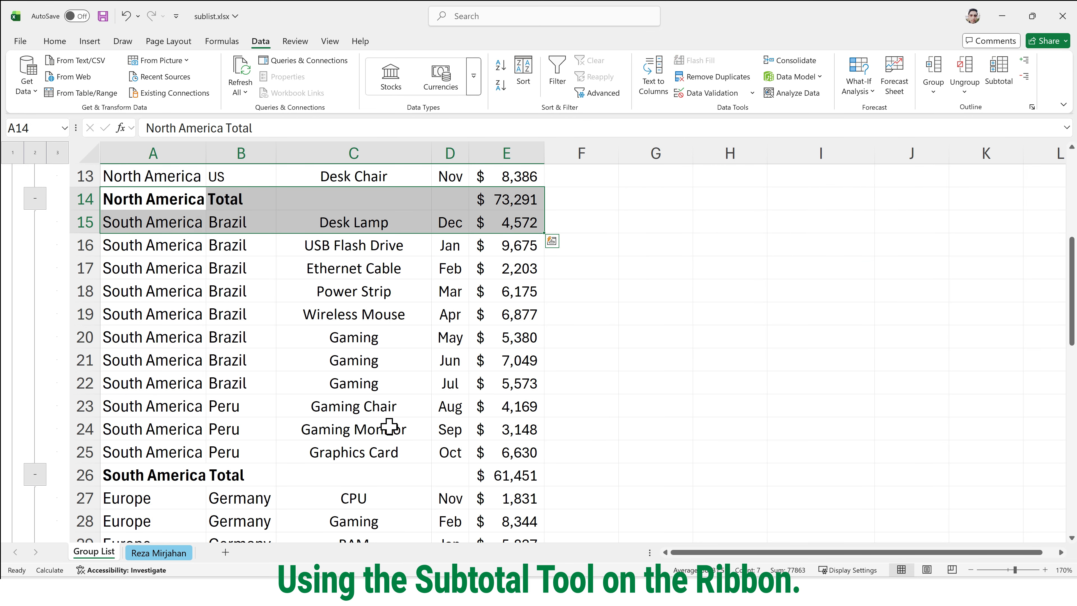
{"action": "scroll", "coordinate": [389, 426], "scroll_direction": "down", "scroll_amount": 1}
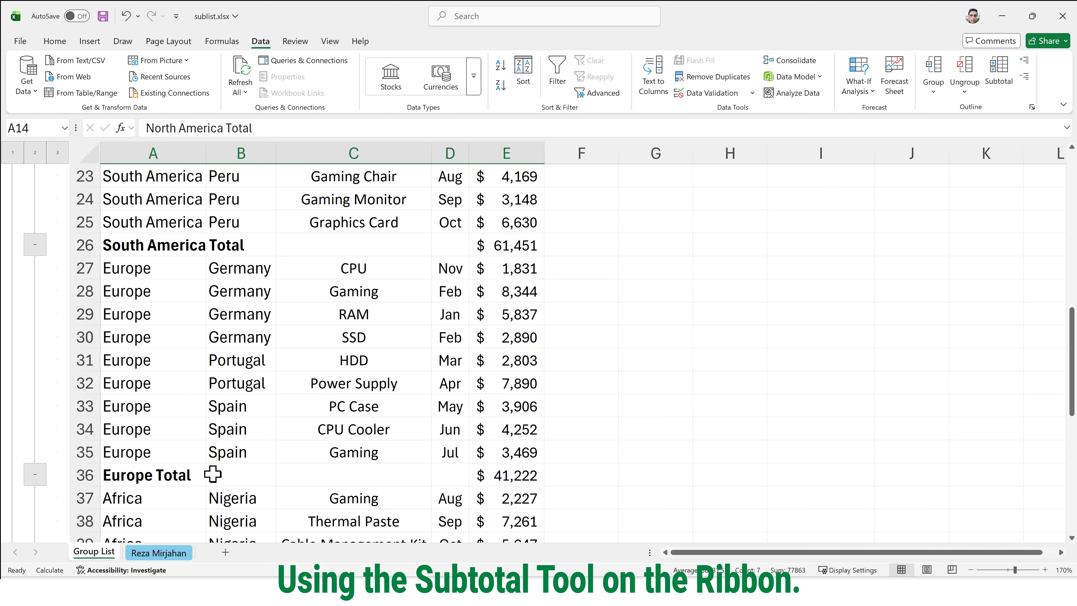
{"action": "left_click_drag", "start_coordinate": [158, 474], "coordinate": [491, 474]}
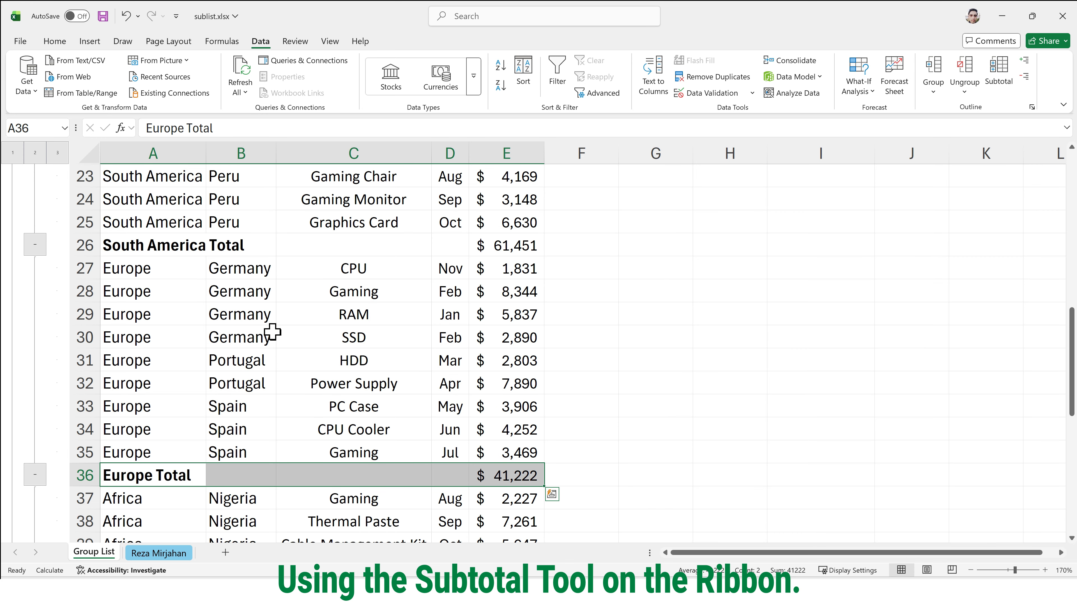
{"action": "scroll", "coordinate": [212, 315], "scroll_direction": "down", "scroll_amount": 5}
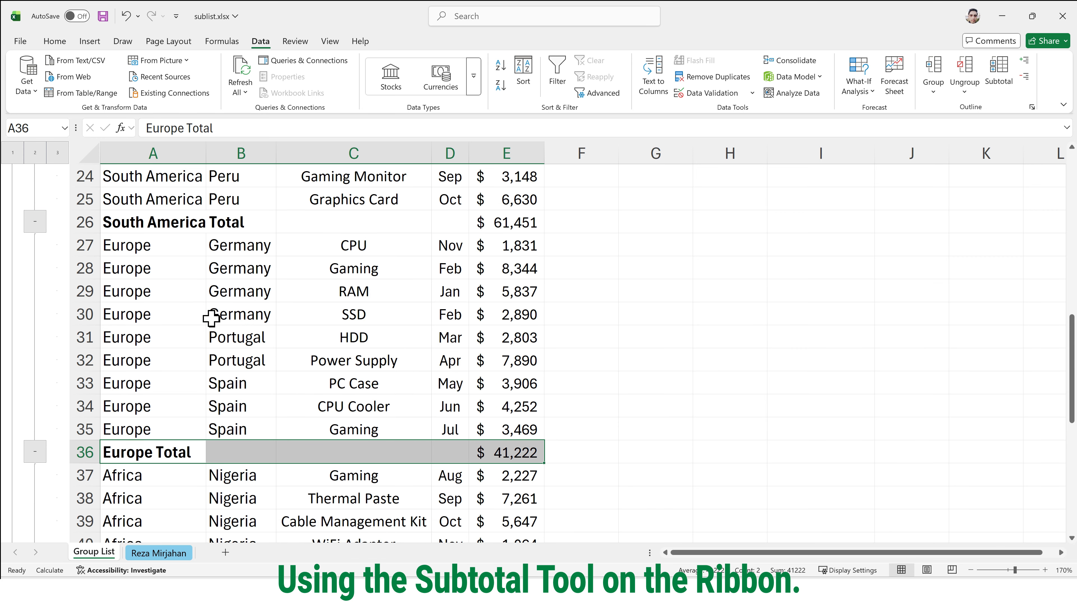
{"action": "scroll", "coordinate": [248, 395], "scroll_direction": "down", "scroll_amount": 1}
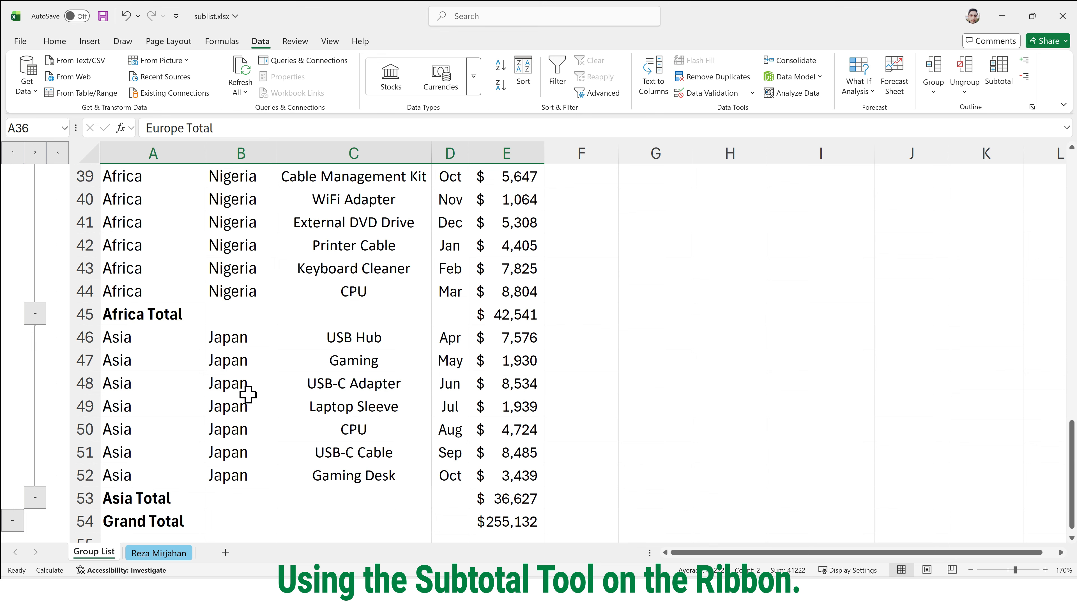
{"action": "scroll", "coordinate": [248, 395], "scroll_direction": "up", "scroll_amount": 1}
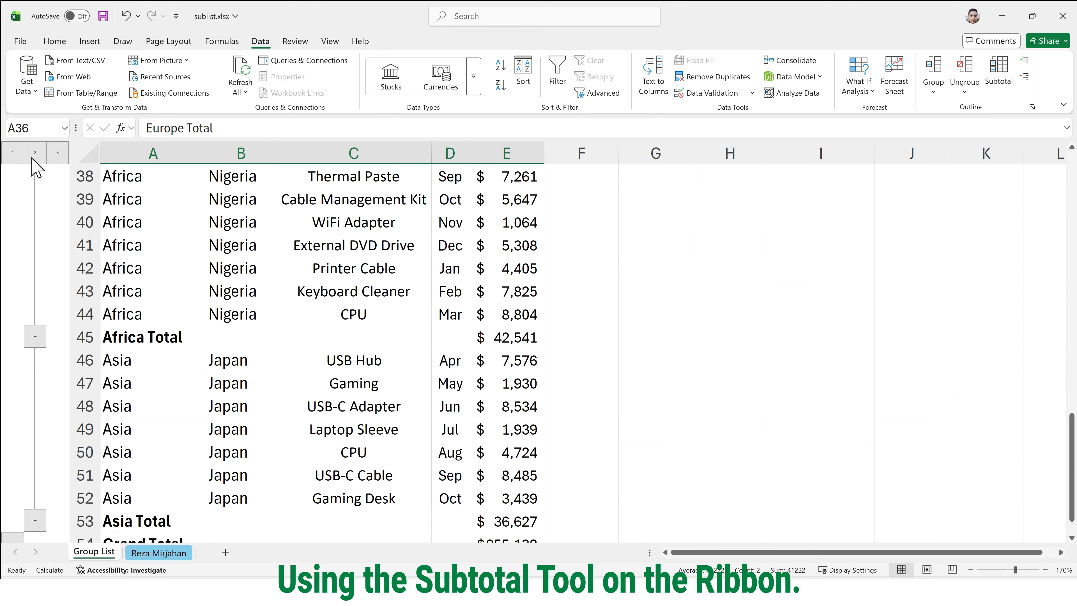
{"action": "key", "text": "ctrl"}
{"action": "key", "text": "ctrl"}
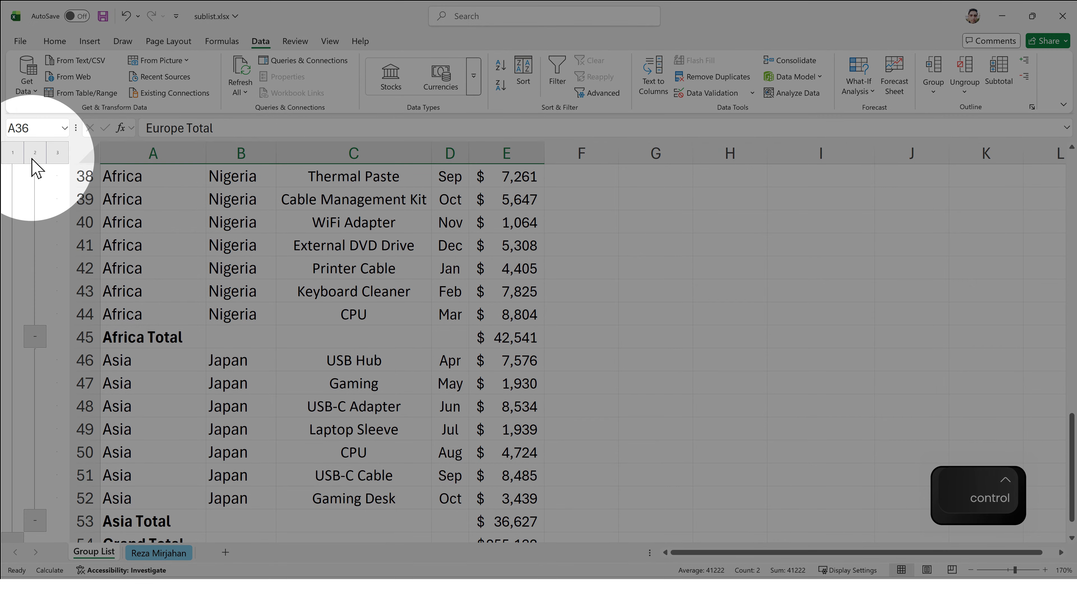
Reduce the sheet zoom to 150% and collapse the outline to level 1 so only the Grand Total shows.
{"action": "scroll", "coordinate": [173, 246], "scroll_direction": "up", "scroll_amount": 3}
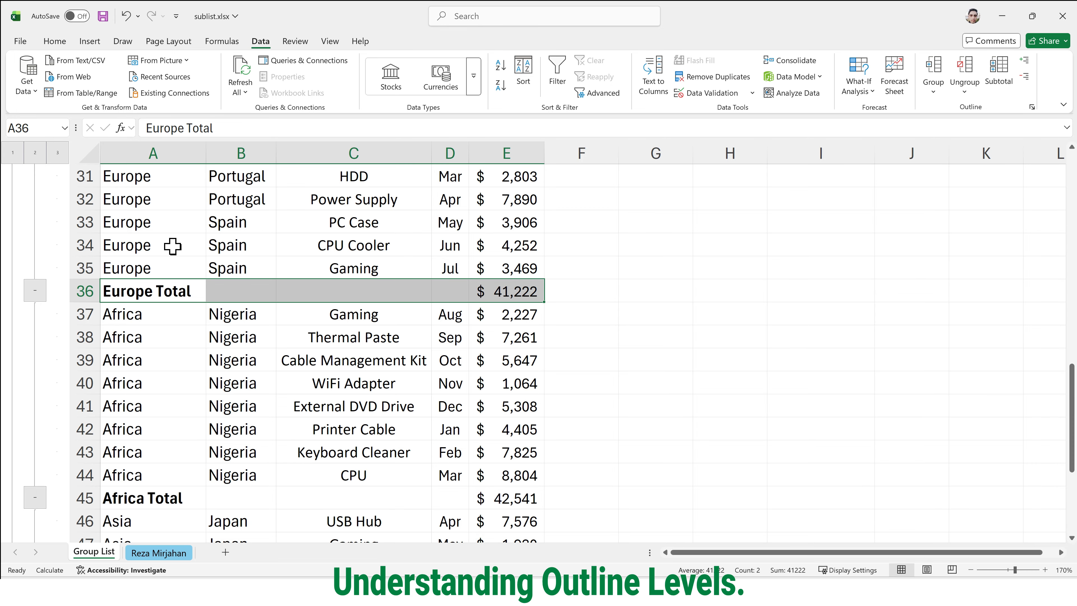
{"action": "left_click", "coordinate": [972, 570]}
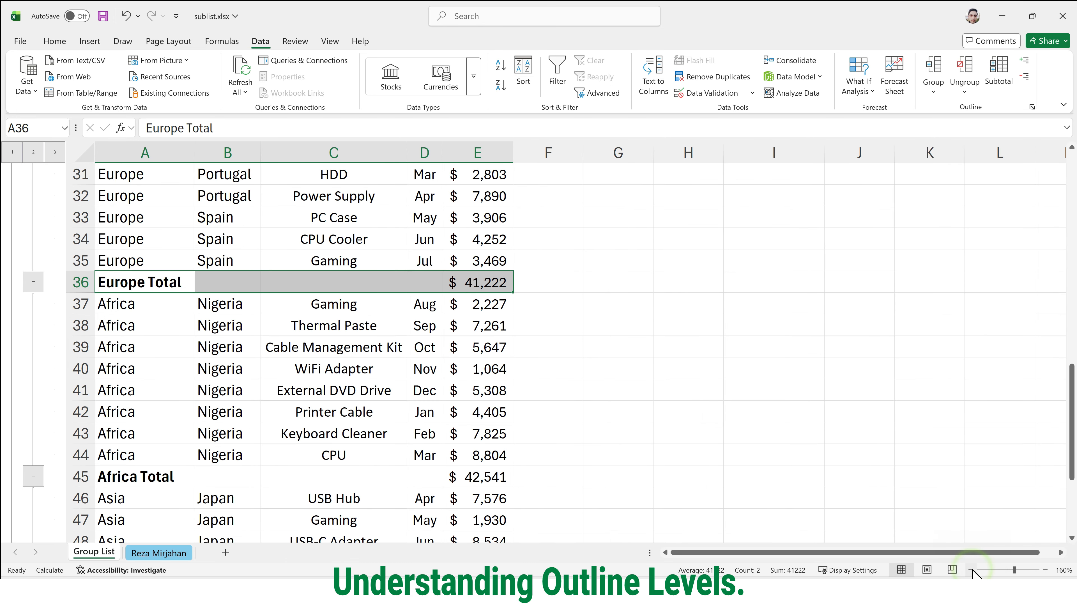
{"action": "left_click", "coordinate": [972, 570]}
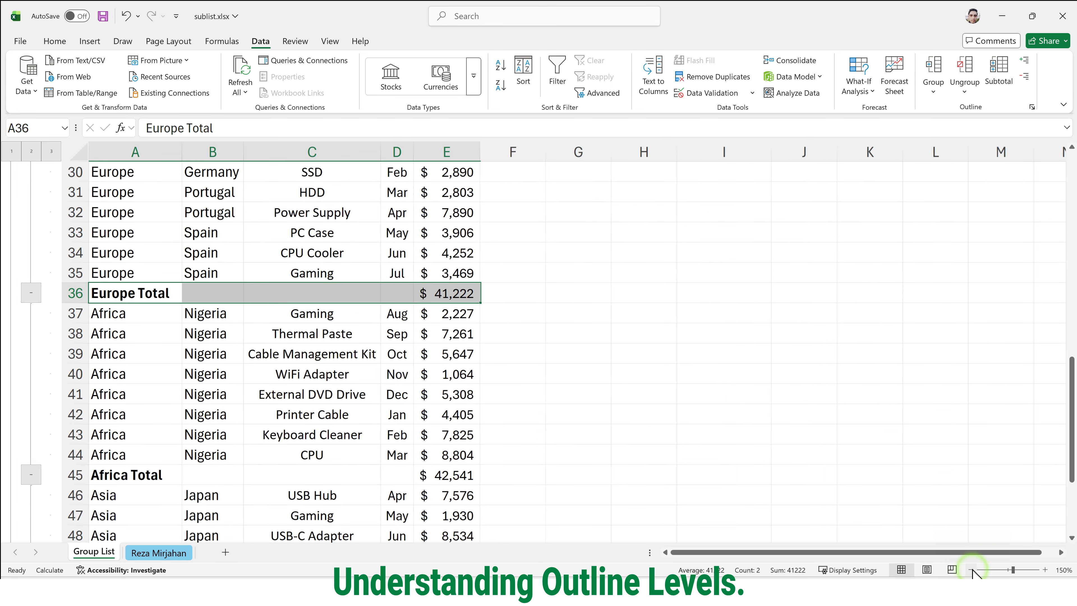
{"action": "left_click", "coordinate": [12, 151]}
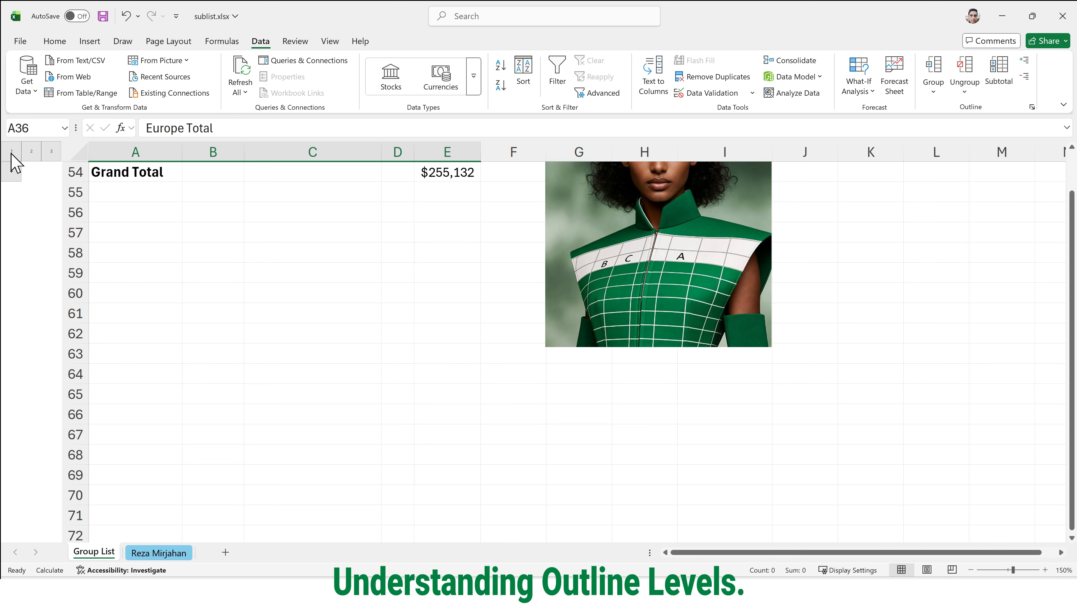
{"action": "scroll", "coordinate": [135, 199], "scroll_direction": "up", "scroll_amount": 2}
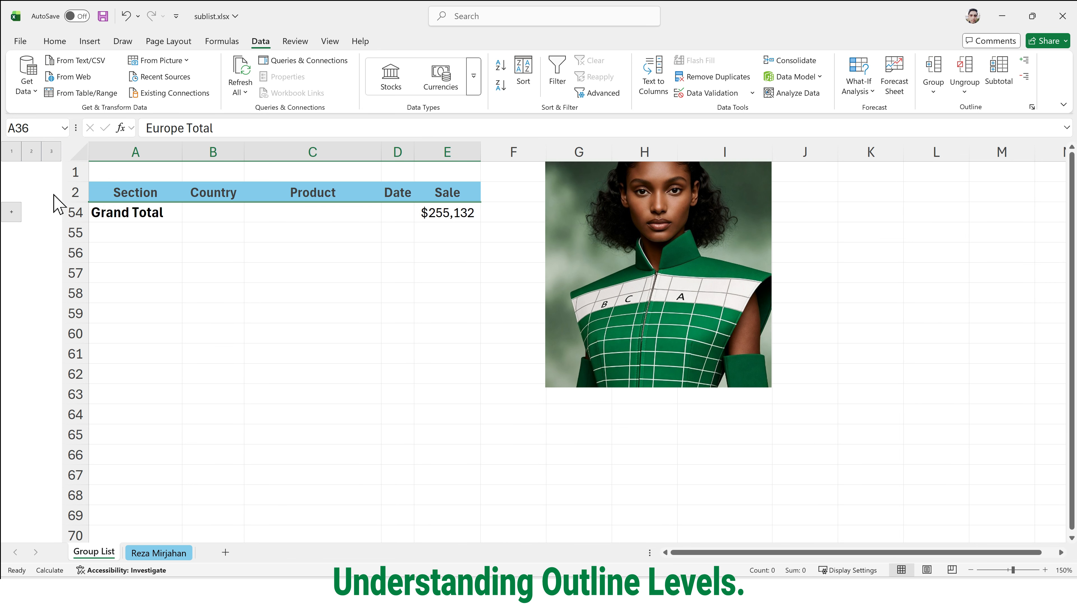
Expand the outline to level 2 and then level 3, and look through the detail rows with their section totals.
{"action": "left_click", "coordinate": [33, 152]}
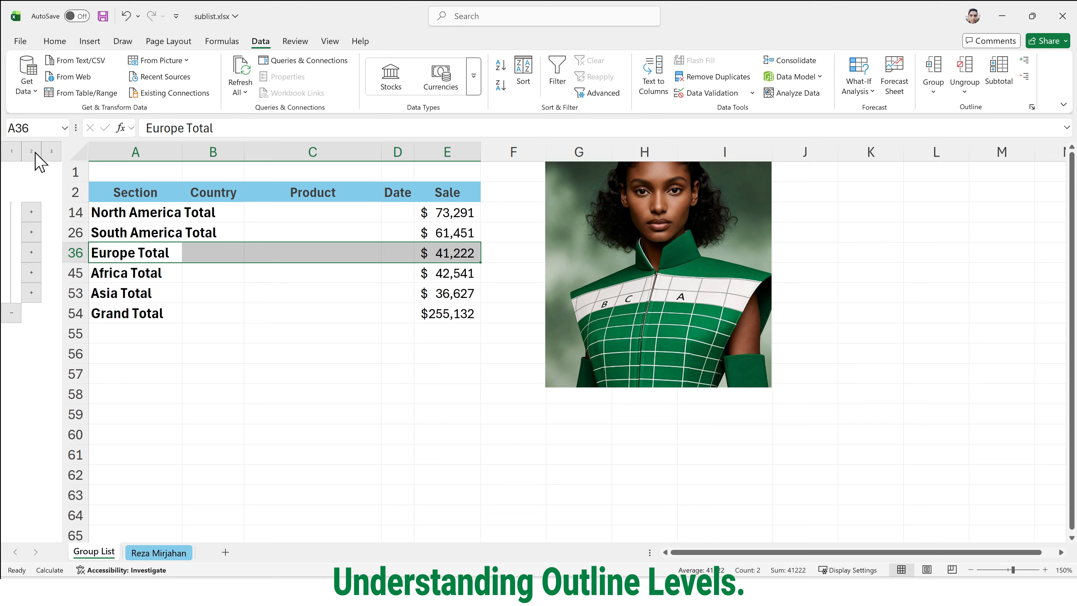
{"action": "left_click", "coordinate": [51, 151]}
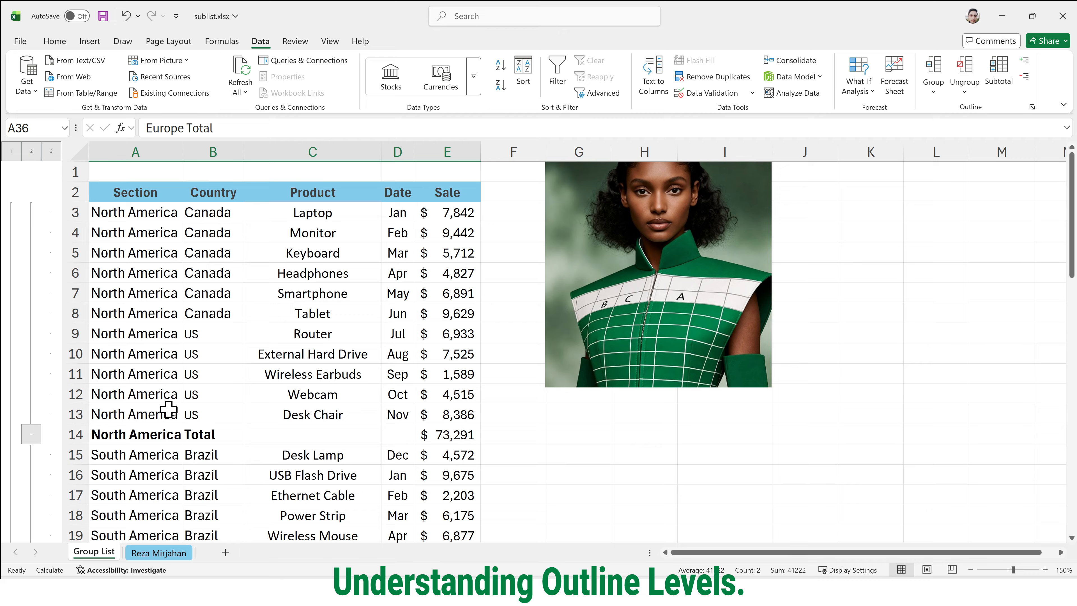
{"action": "scroll", "coordinate": [170, 410], "scroll_direction": "down", "scroll_amount": 5}
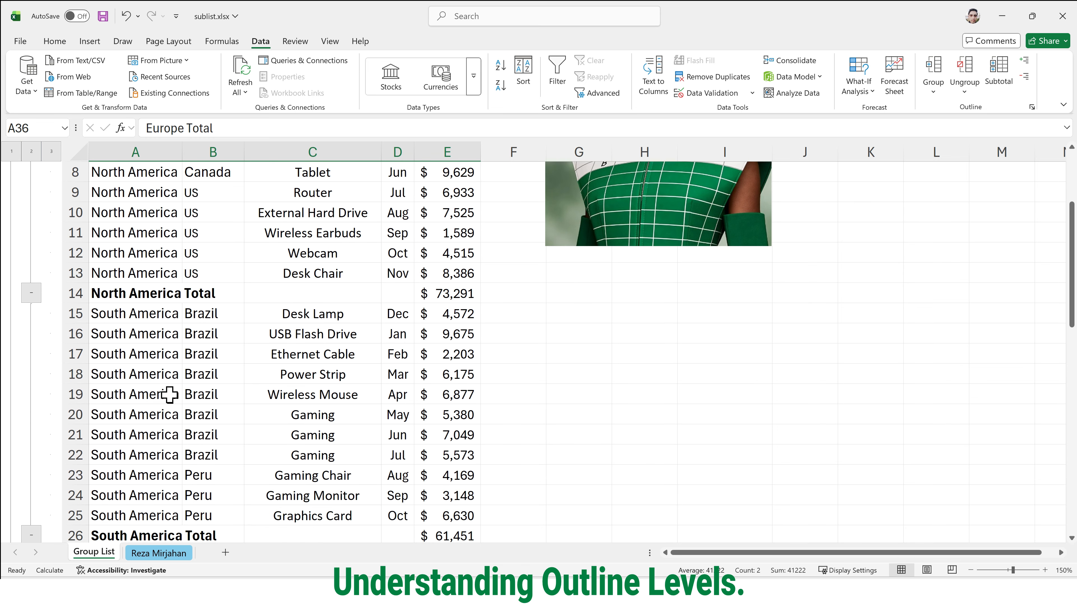
{"action": "scroll", "coordinate": [170, 394], "scroll_direction": "down", "scroll_amount": 5}
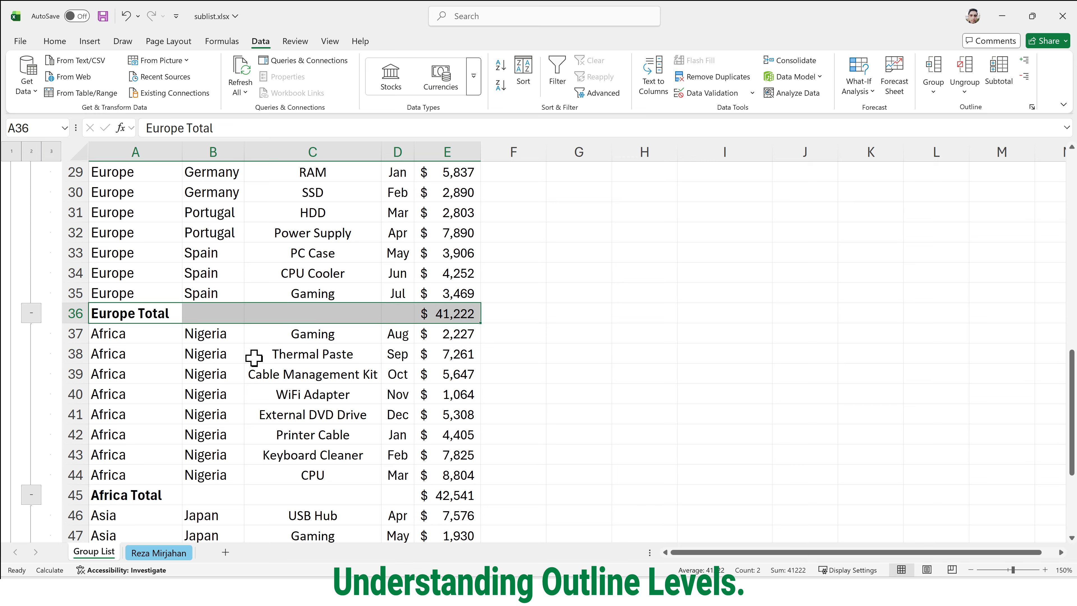
Collapse the Europe, Africa and Asia detail groups individually so only their total rows show.
{"action": "left_click", "coordinate": [31, 314]}
{"action": "left_click", "coordinate": [32, 354]}
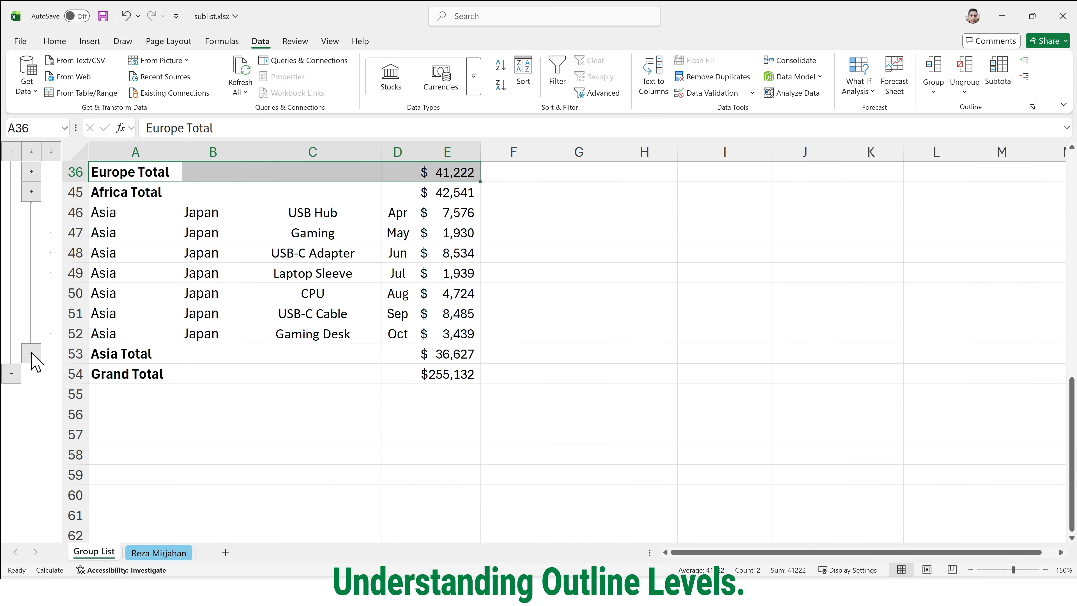
{"action": "left_click", "coordinate": [31, 353]}
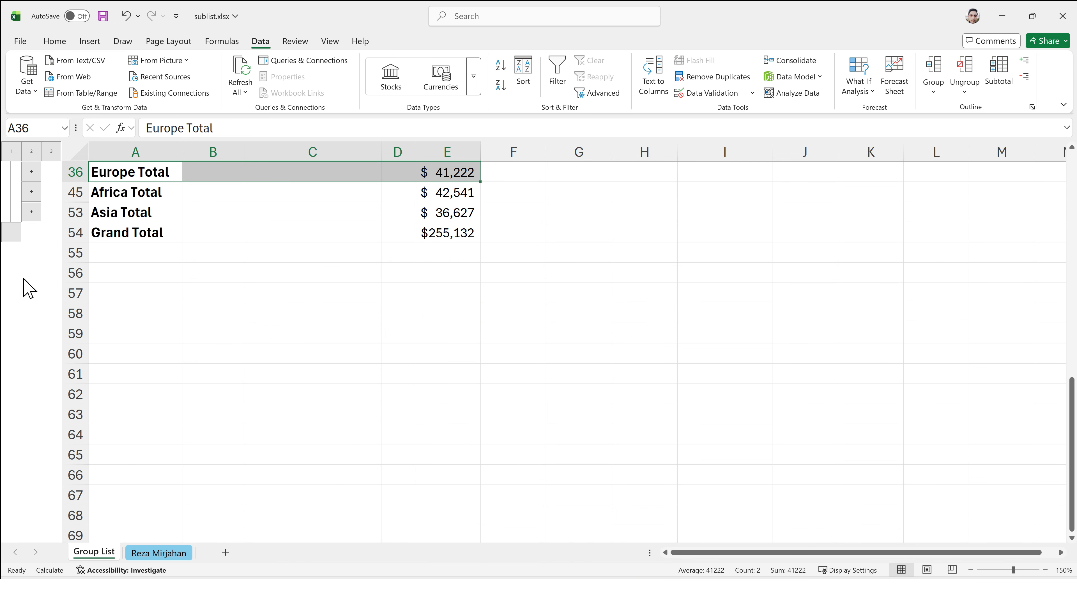
Expand the Europe, Africa and Asia groups again to show their detail rows.
{"action": "left_click", "coordinate": [32, 171]}
{"action": "left_click", "coordinate": [31, 374]}
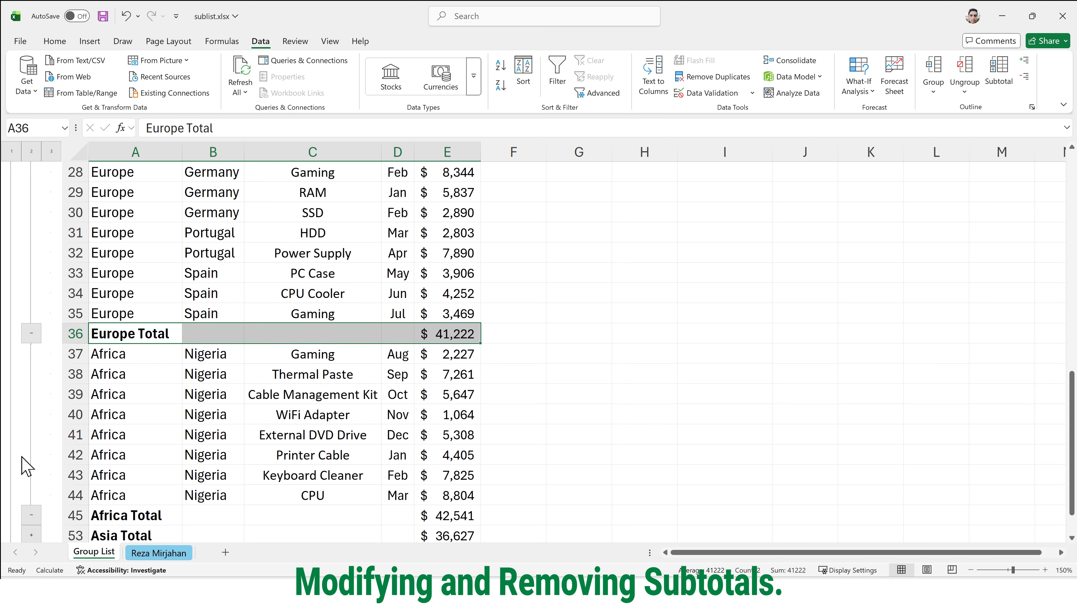
{"action": "left_click", "coordinate": [30, 524]}
Reopen the Subtotal settings from a cell inside the list and change the function to Count.
{"action": "left_click", "coordinate": [336, 233]}
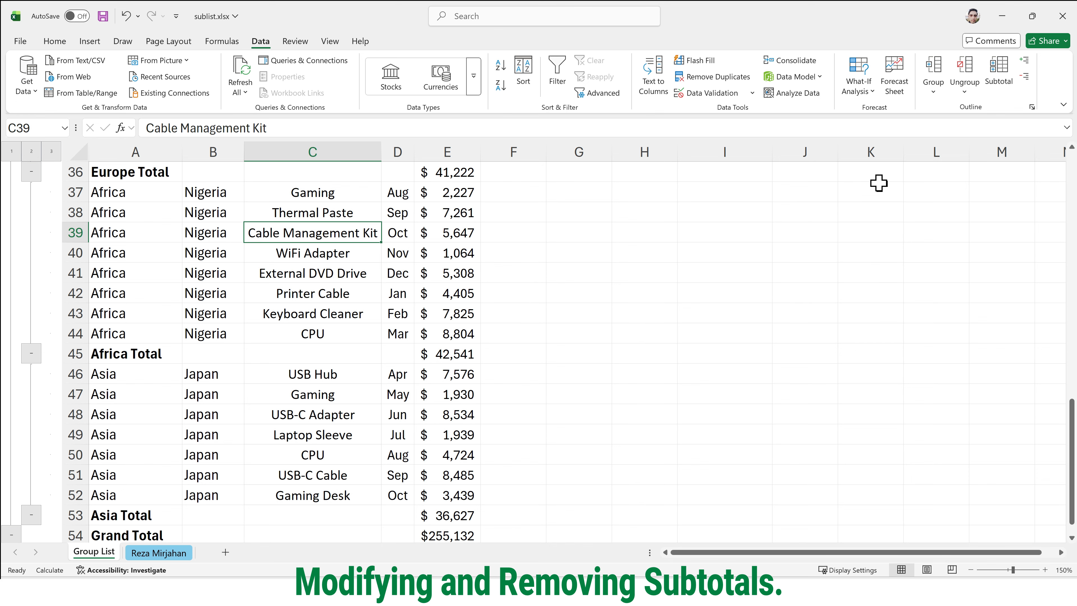
{"action": "left_click", "coordinate": [999, 80]}
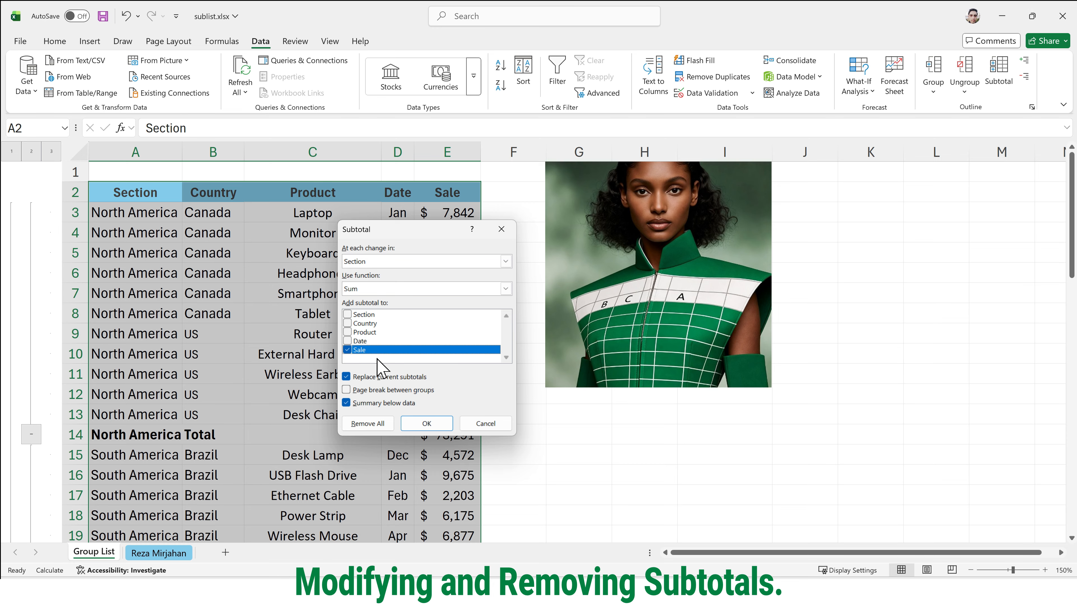
{"action": "left_click", "coordinate": [449, 289]}
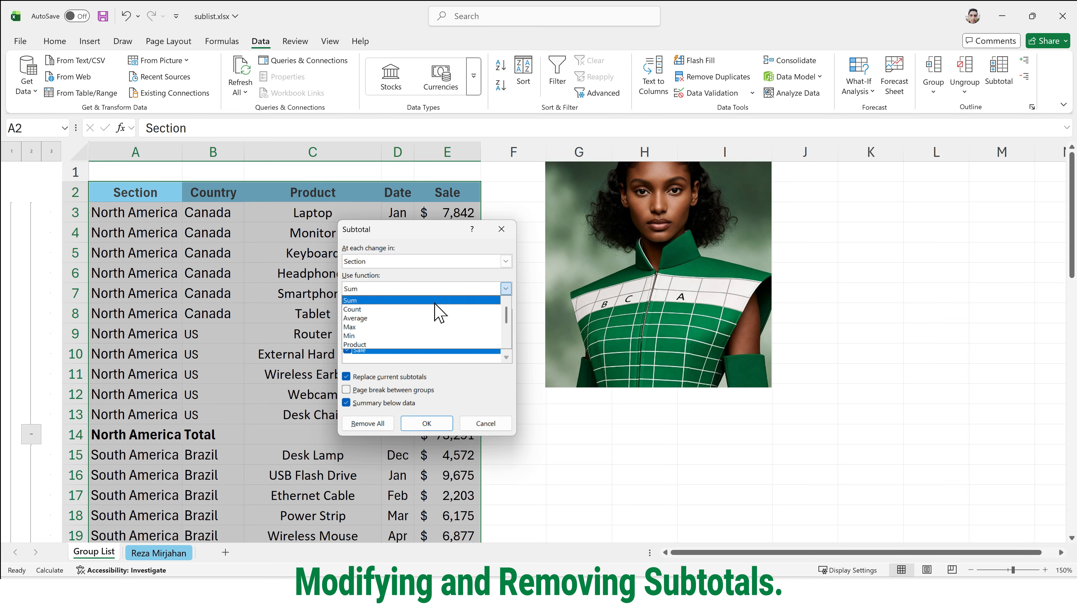
{"action": "left_click", "coordinate": [428, 310]}
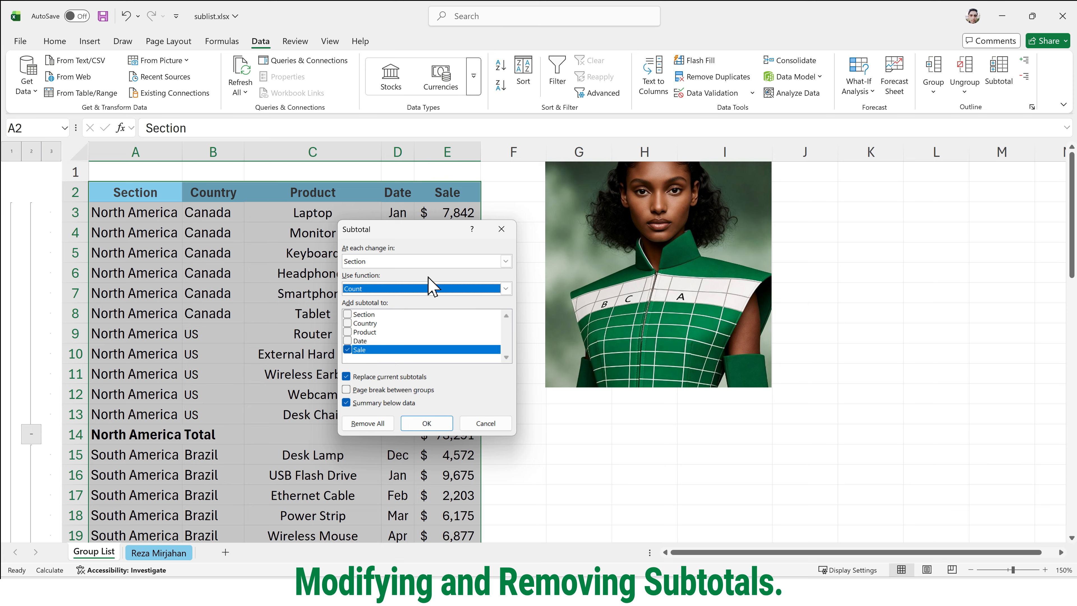
Turn on page breaks between groups, turn off the summary below data, keep grouping by Section, and apply the subtotals.
{"action": "left_click", "coordinate": [379, 390]}
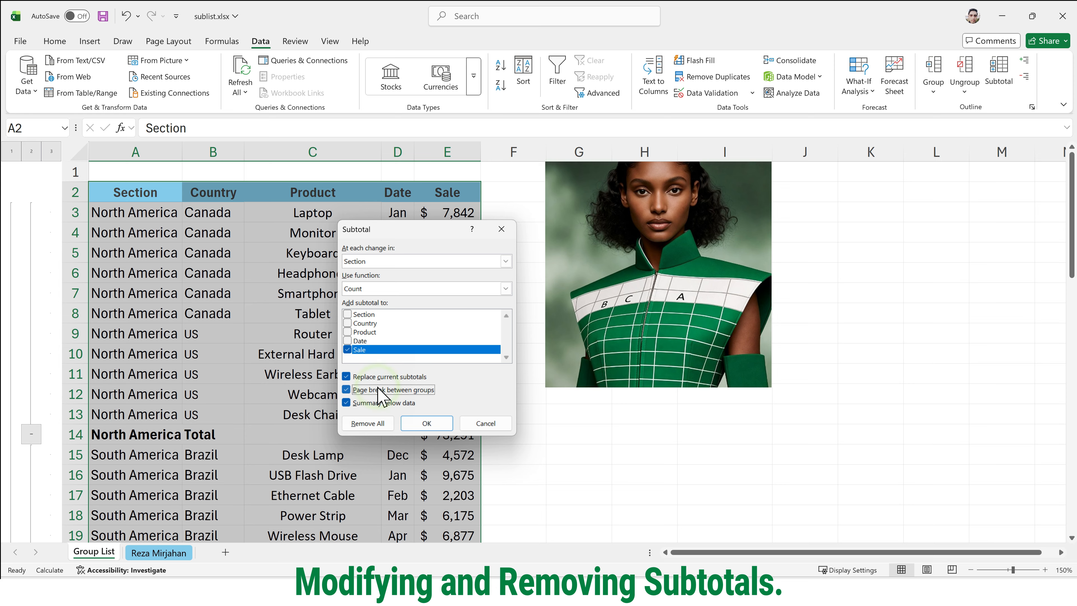
{"action": "left_click", "coordinate": [392, 403]}
{"action": "left_click", "coordinate": [485, 261]}
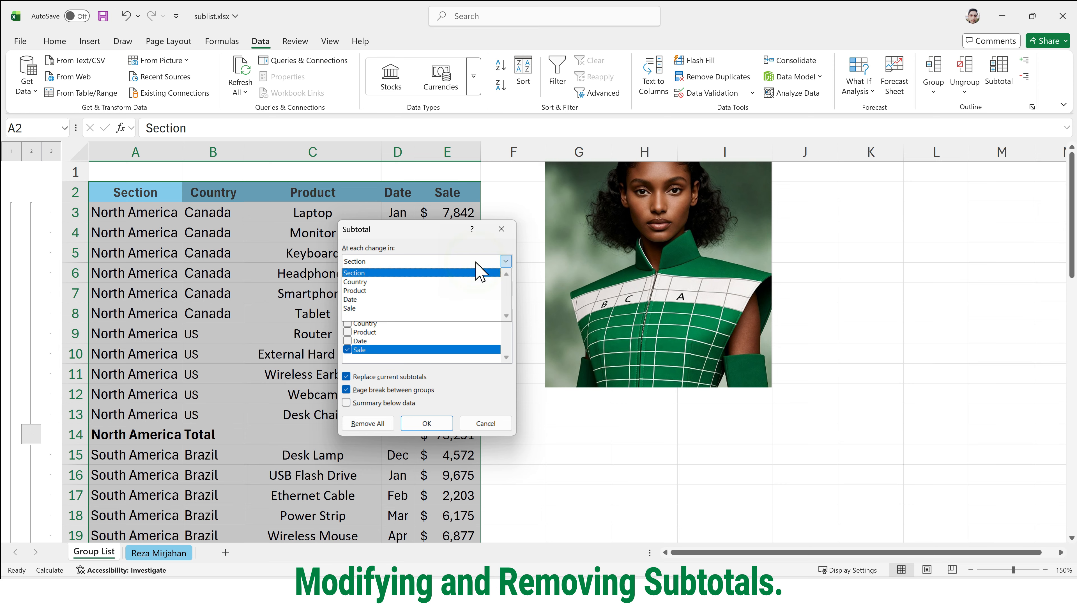
{"action": "left_click", "coordinate": [476, 262]}
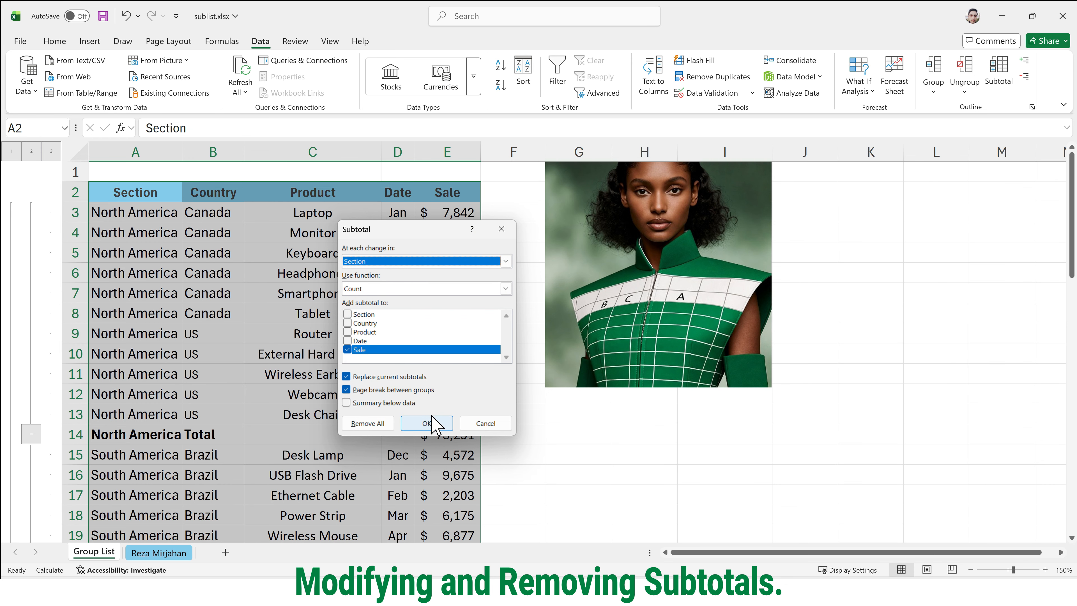
{"action": "left_click", "coordinate": [427, 422]}
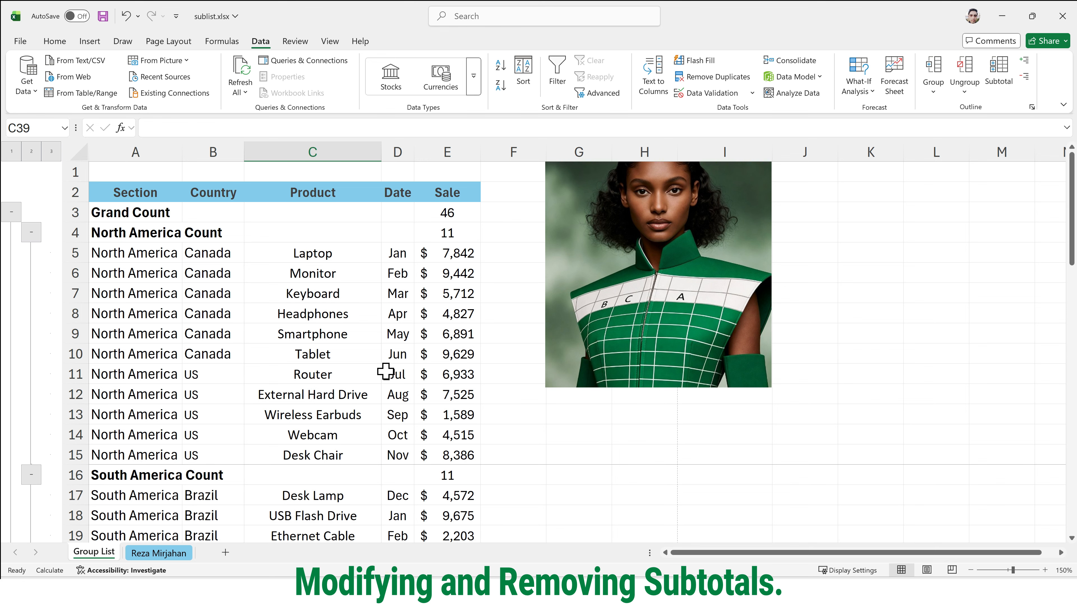
Examine the count rows placed above each section and select the Europe records A29:E37.
{"action": "scroll", "coordinate": [386, 371], "scroll_direction": "down", "scroll_amount": 5}
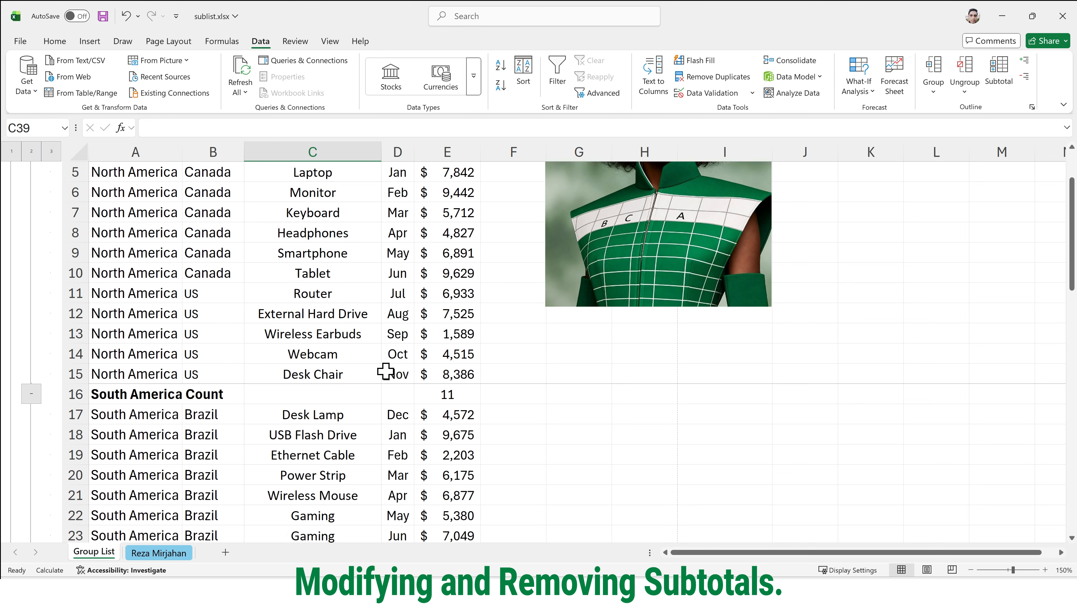
{"action": "scroll", "coordinate": [385, 371], "scroll_direction": "down", "scroll_amount": 2}
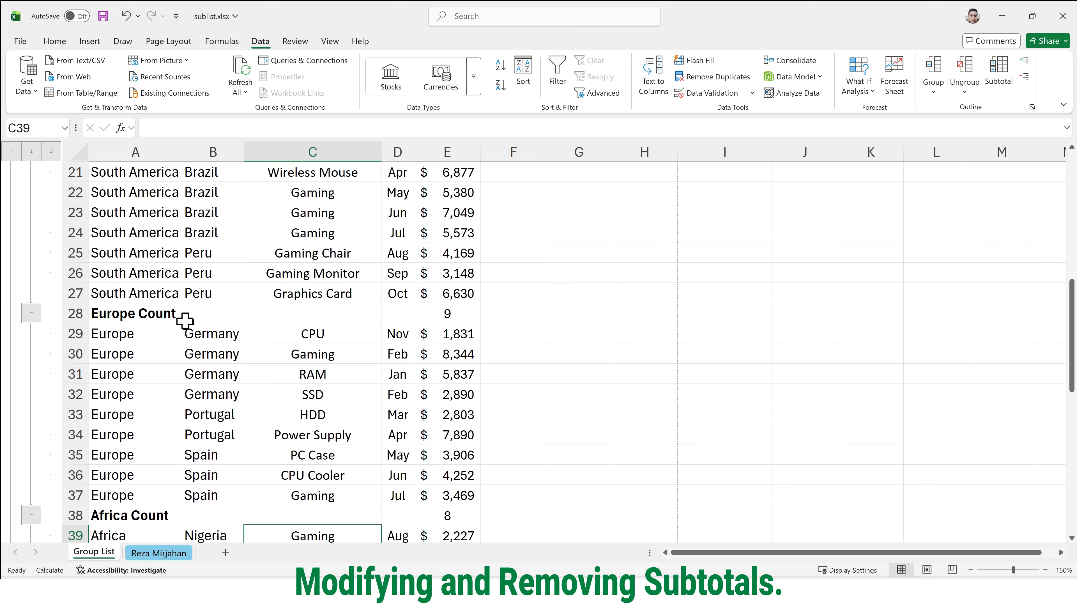
{"action": "left_click_drag", "start_coordinate": [128, 335], "coordinate": [457, 492]}
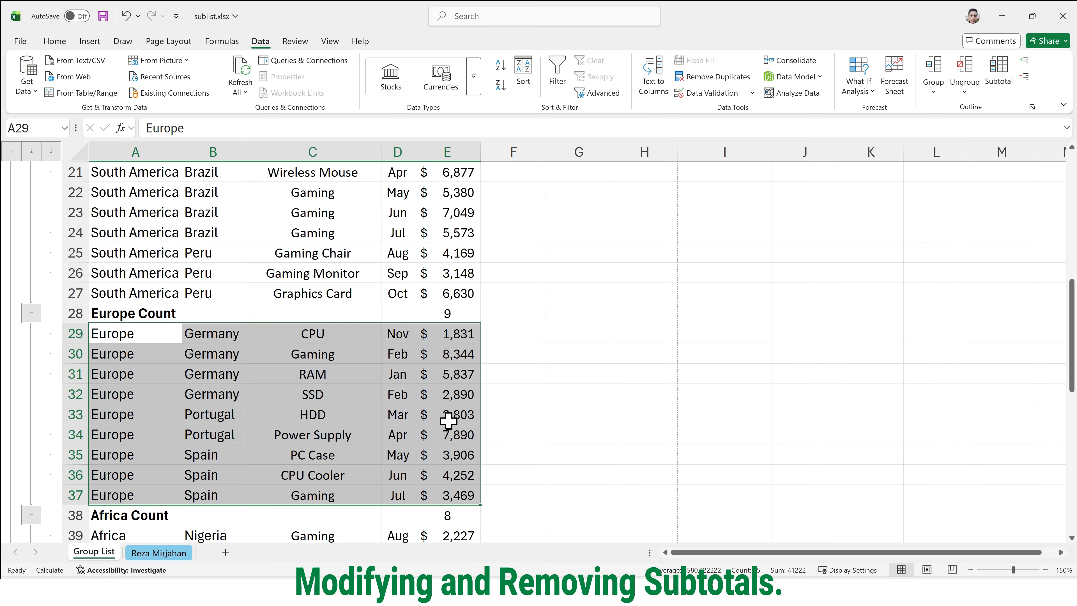
Reopen the Subtotal settings for the whole list, turn on the summary below data, and turn off page breaks between groups.
{"action": "left_click", "coordinate": [999, 72]}
{"action": "left_click", "coordinate": [485, 422]}
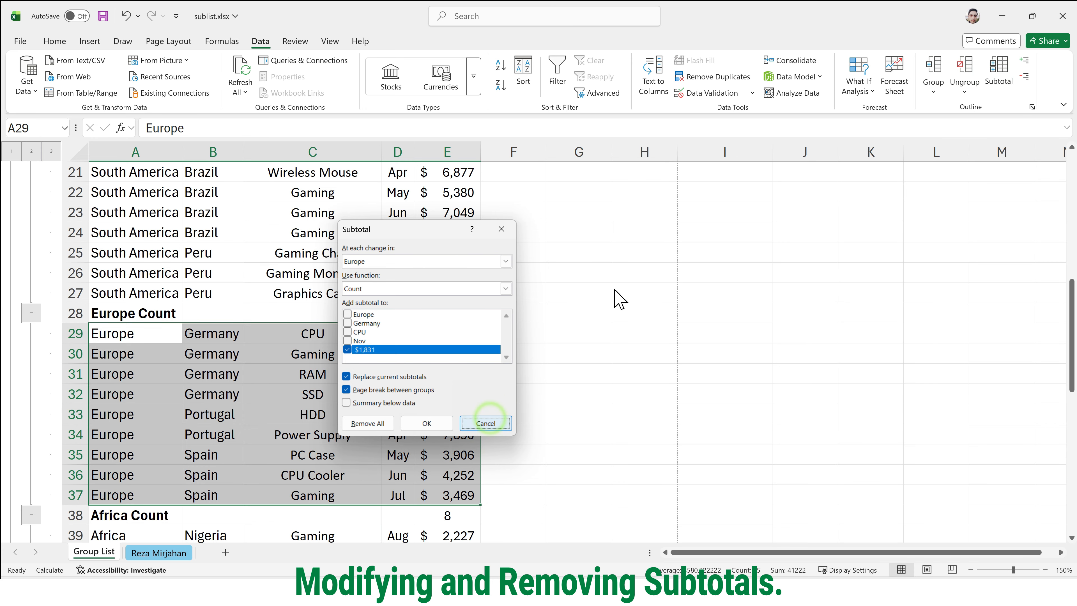
{"action": "left_click", "coordinate": [271, 253]}
{"action": "left_click", "coordinate": [997, 70]}
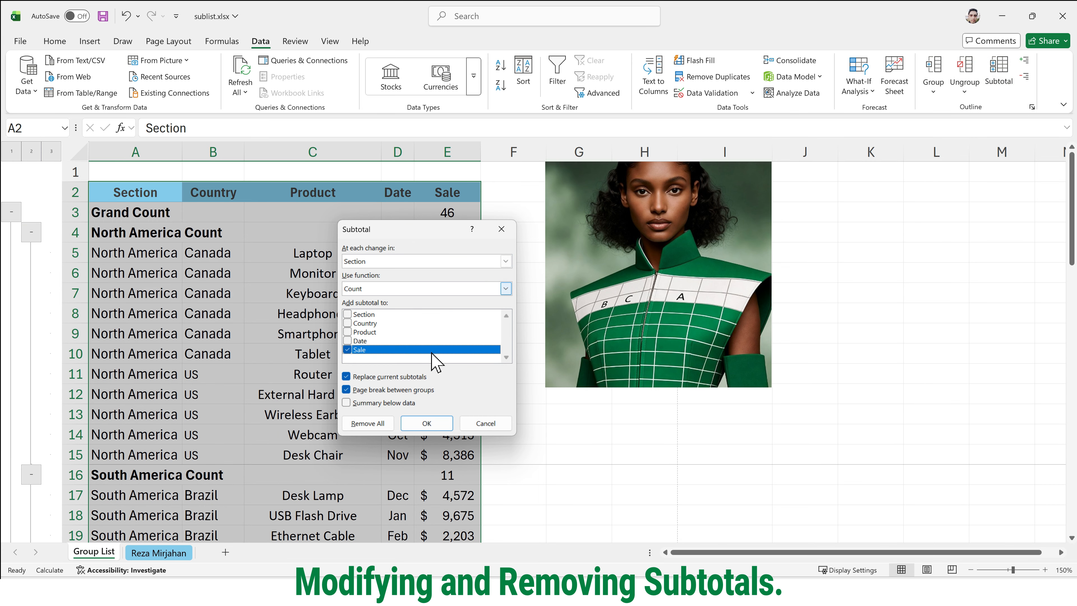
{"action": "left_click", "coordinate": [364, 403]}
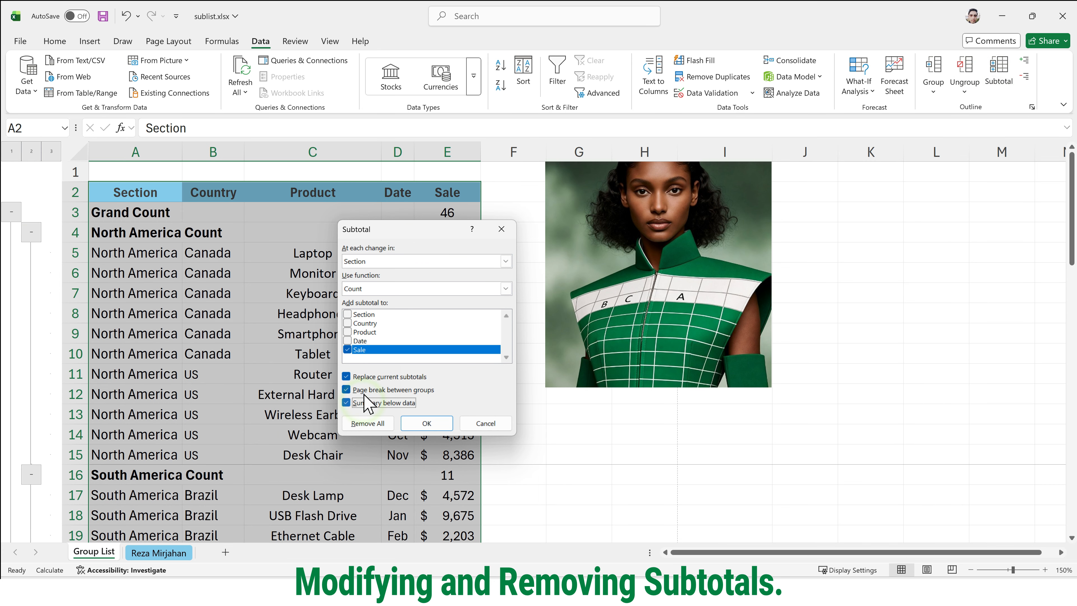
{"action": "left_click", "coordinate": [373, 390]}
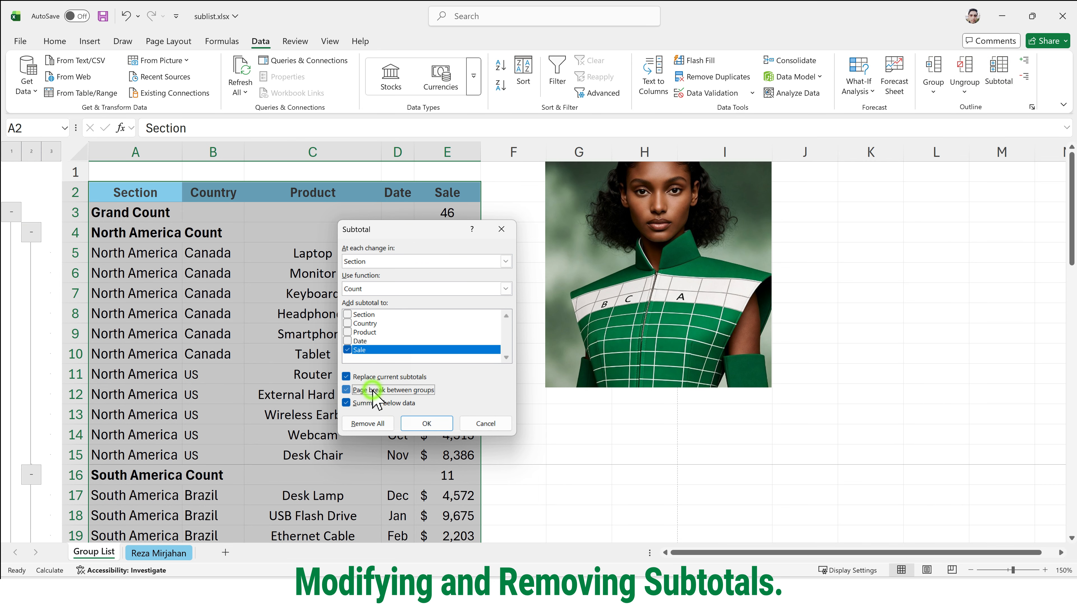
Set the subtotal function back to Sum and apply it to the Sale column.
{"action": "left_click", "coordinate": [390, 289]}
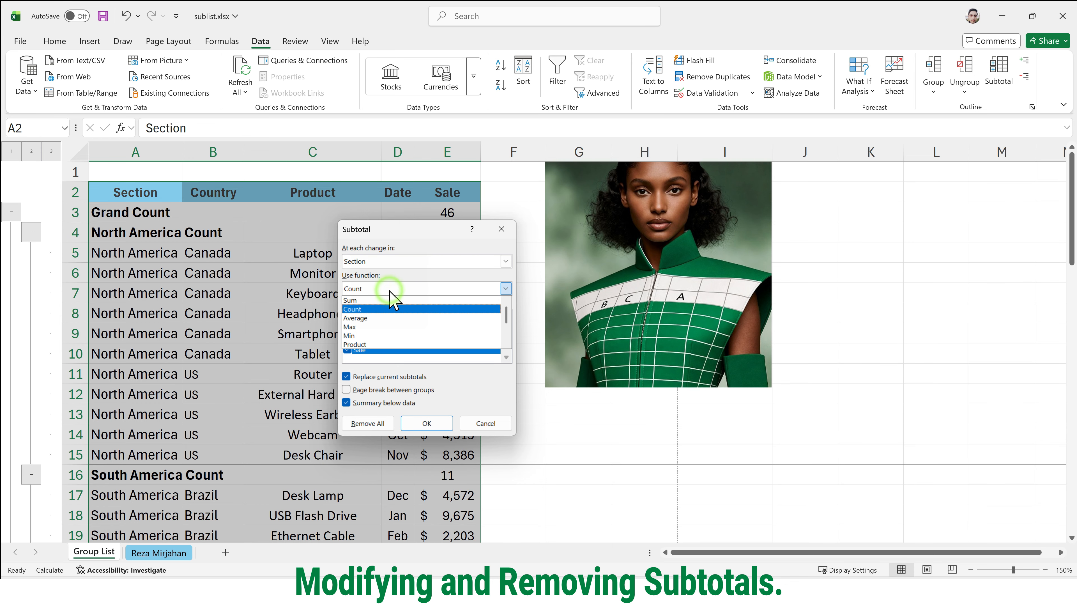
{"action": "left_click", "coordinate": [390, 299]}
{"action": "left_click", "coordinate": [426, 423]}
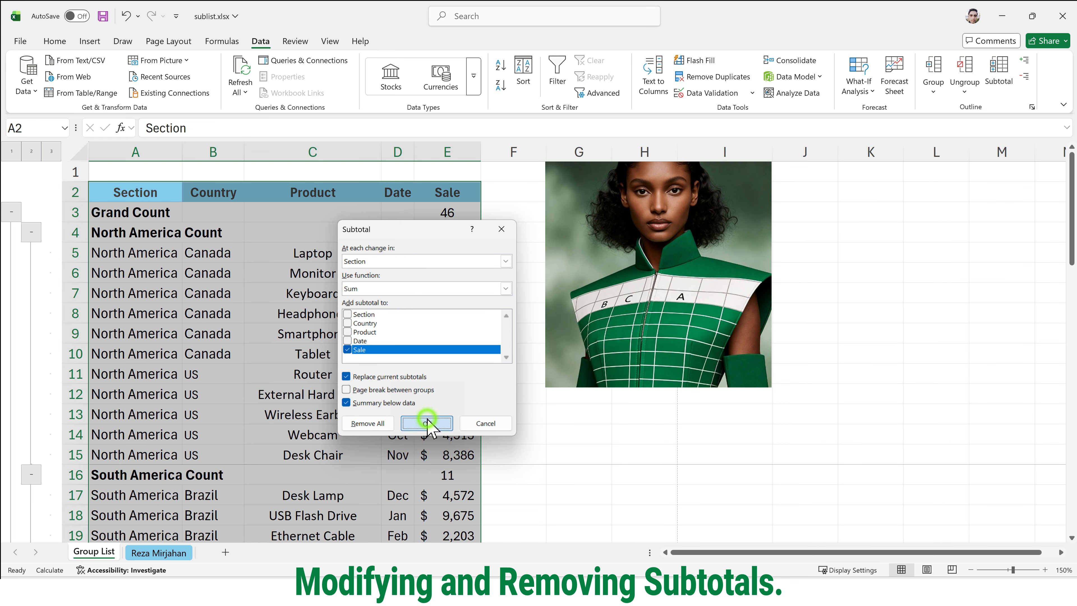
Remove all subtotals from the sales list.
{"action": "left_click", "coordinate": [1000, 79]}
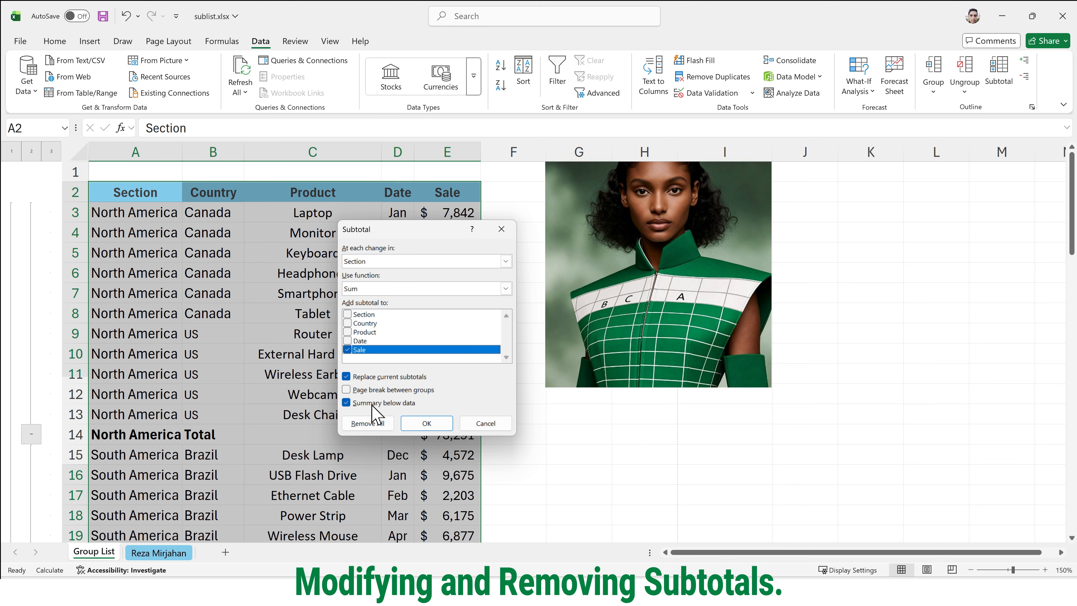
{"action": "left_click", "coordinate": [368, 422]}
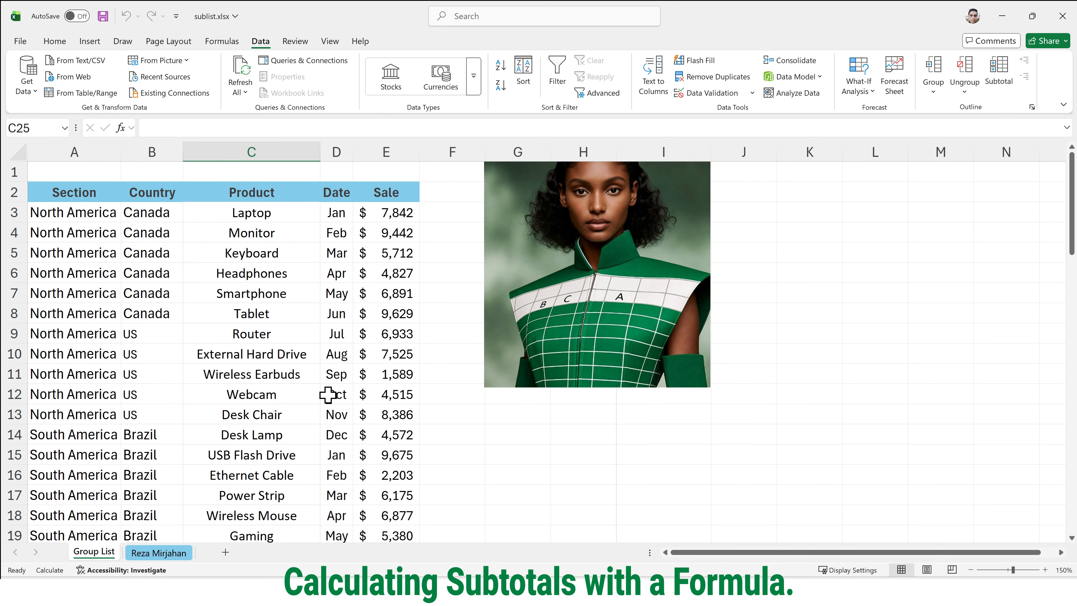
{"action": "scroll", "coordinate": [328, 395], "scroll_direction": "down", "scroll_amount": 13}
{"action": "scroll", "coordinate": [328, 392], "scroll_direction": "up", "scroll_amount": 2}
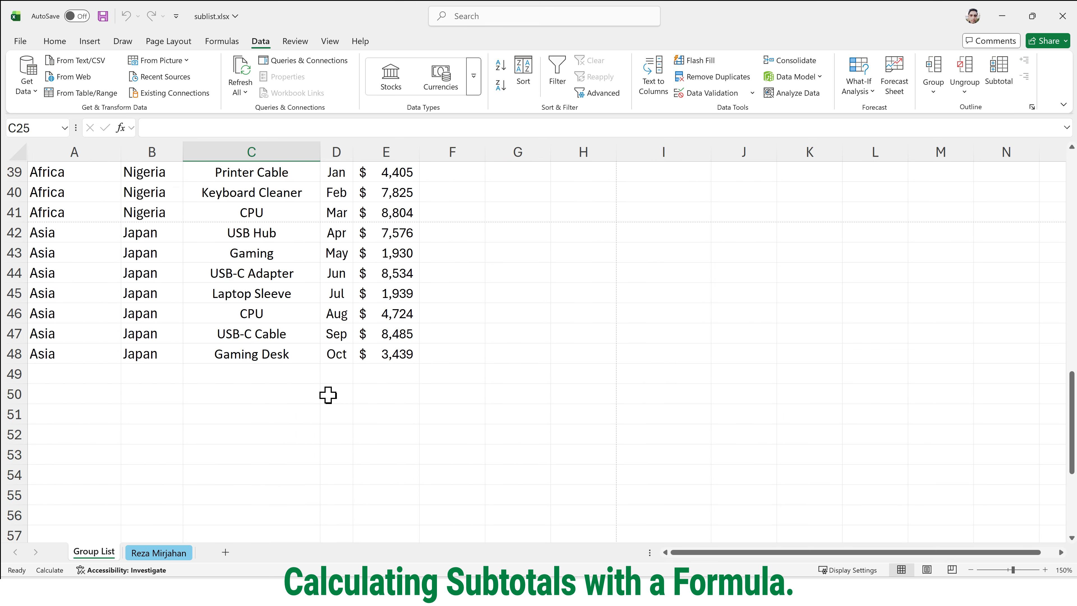
{"action": "scroll", "coordinate": [328, 388], "scroll_direction": "up", "scroll_amount": 7}
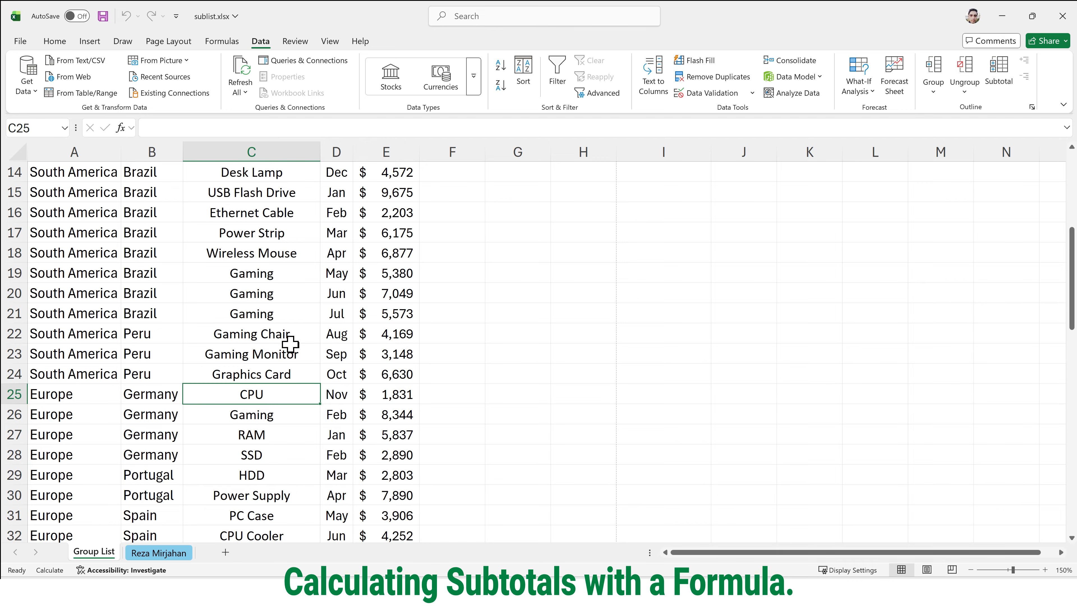
Insert a blank row at row 34, between the last Europe record and the first Africa record.
{"action": "scroll", "coordinate": [289, 342], "scroll_direction": "down", "scroll_amount": 2}
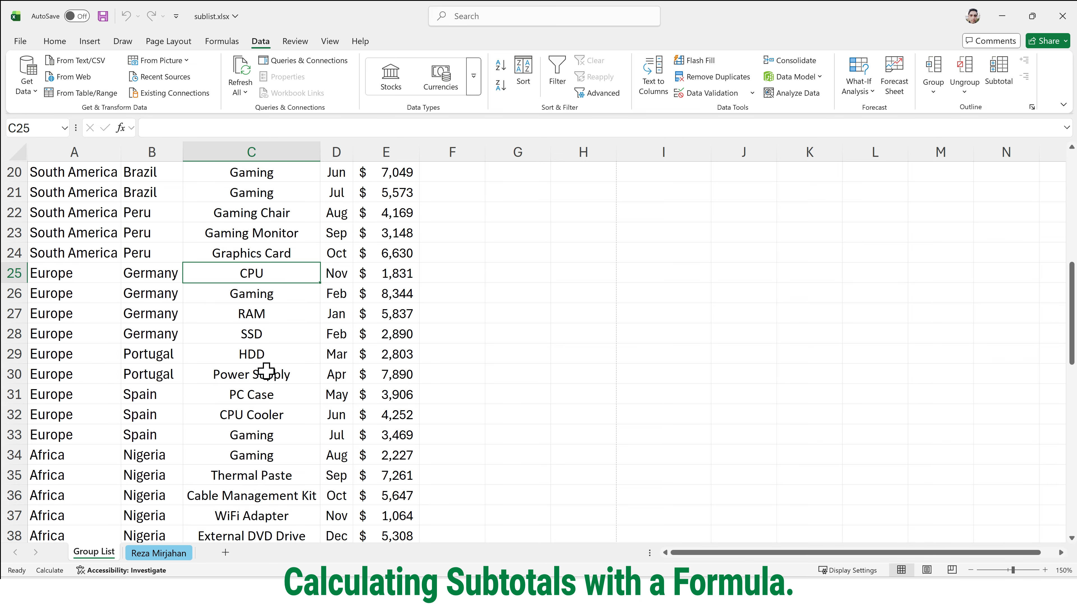
{"action": "left_click", "coordinate": [48, 456]}
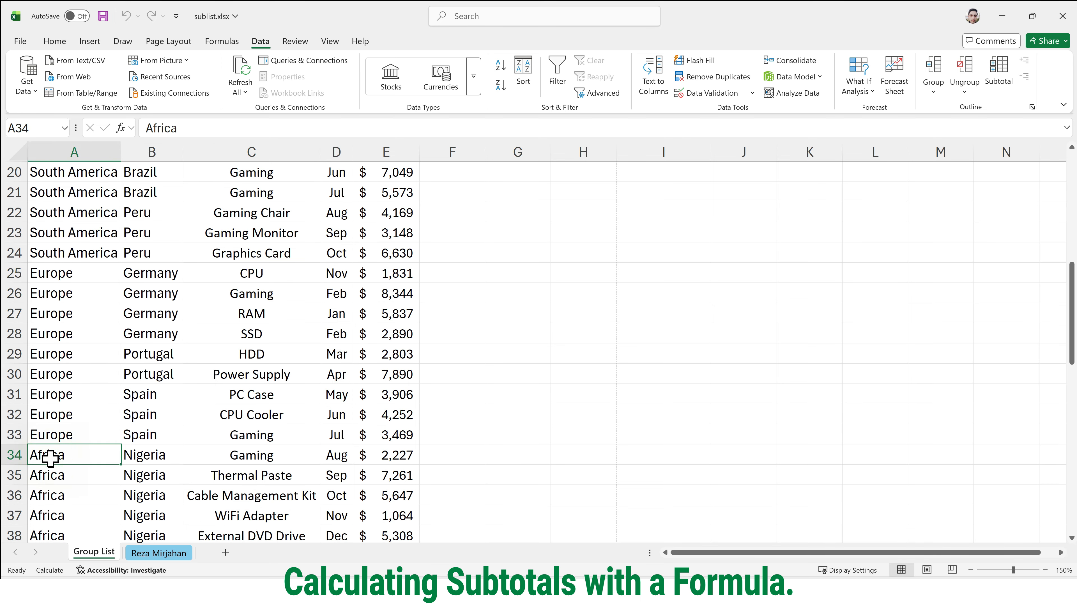
{"action": "left_click", "coordinate": [12, 454]}
{"action": "scroll", "coordinate": [12, 454], "scroll_direction": "down", "scroll_amount": 1}
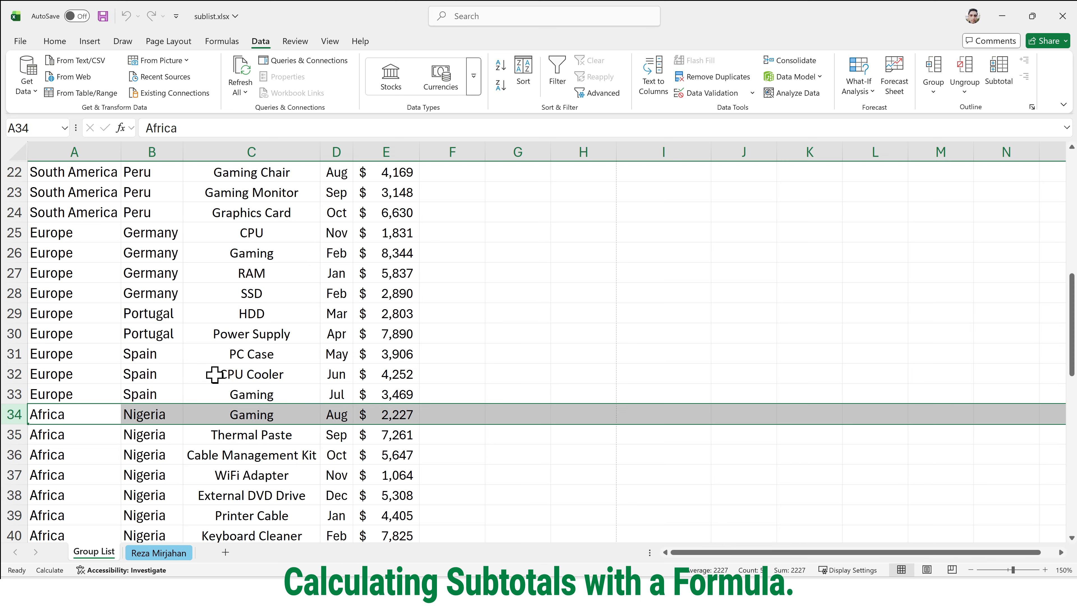
{"action": "scroll", "coordinate": [219, 367], "scroll_direction": "down", "scroll_amount": 2}
{"action": "scroll", "coordinate": [219, 332], "scroll_direction": "down", "scroll_amount": 3}
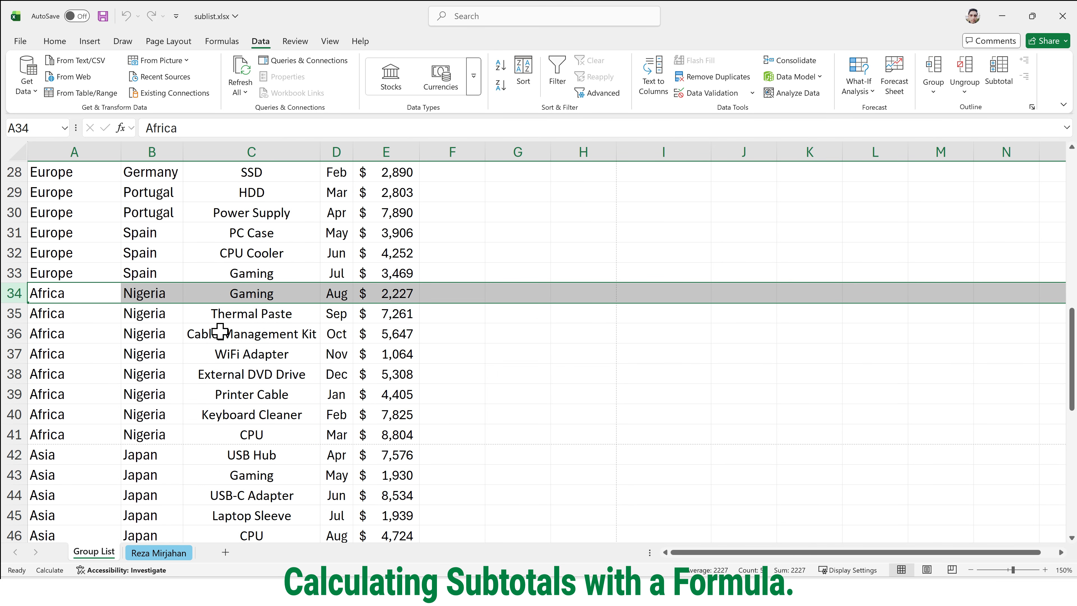
{"action": "scroll", "coordinate": [217, 332], "scroll_direction": "up", "scroll_amount": 2}
{"action": "scroll", "coordinate": [214, 332], "scroll_direction": "up", "scroll_amount": 1}
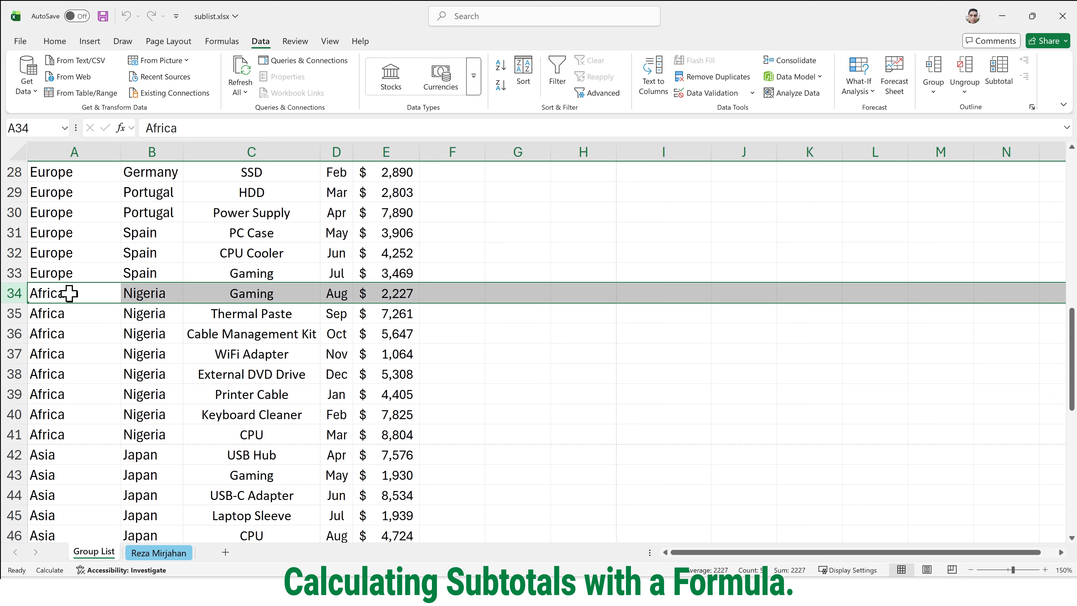
{"action": "right_click", "coordinate": [10, 293]}
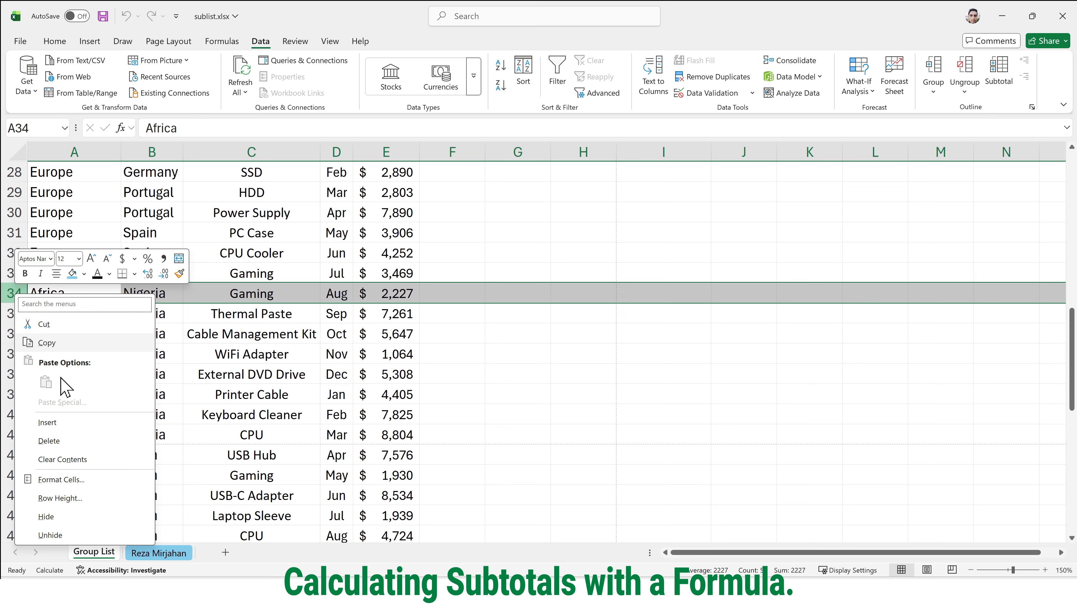
{"action": "left_click", "coordinate": [63, 422]}
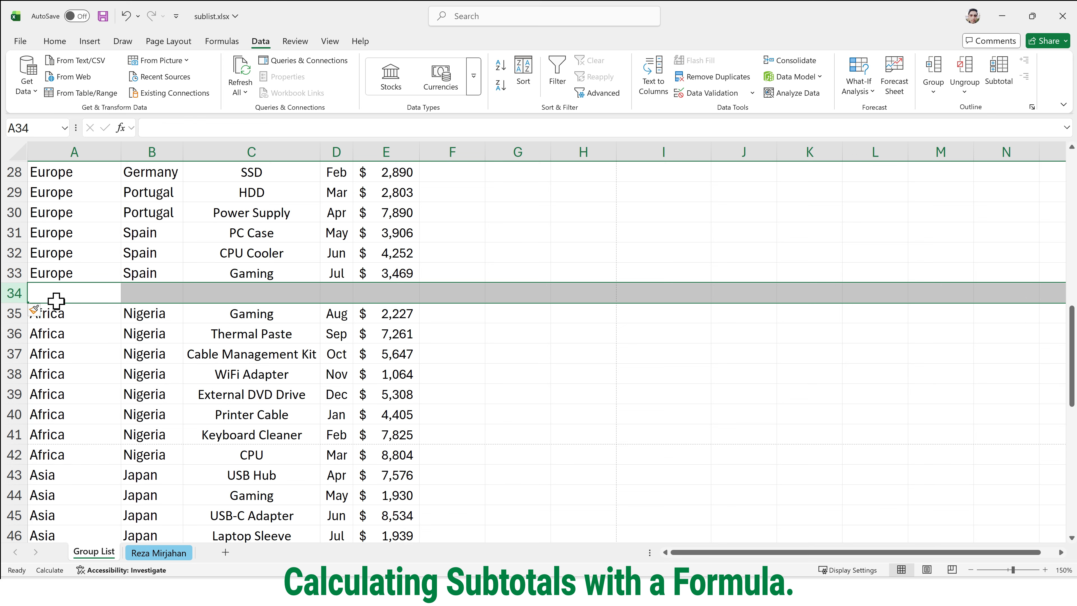
Label the blank row 34 "Europe Sub" in column A and make the label bold.
{"action": "double_click", "coordinate": [71, 294]}
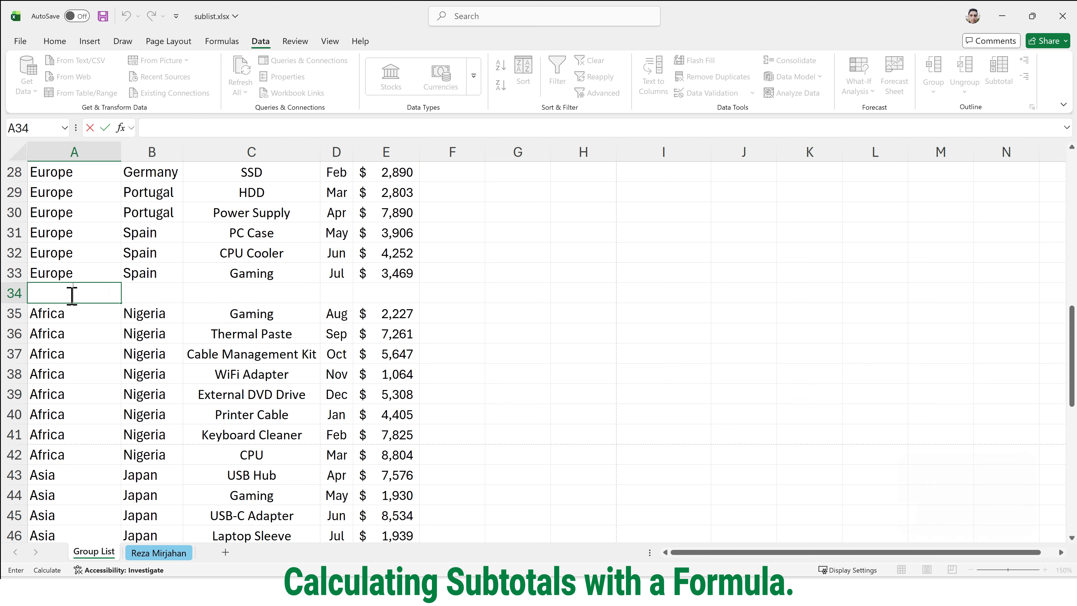
{"action": "type", "text": "E"}
{"action": "key", "text": "Right"}
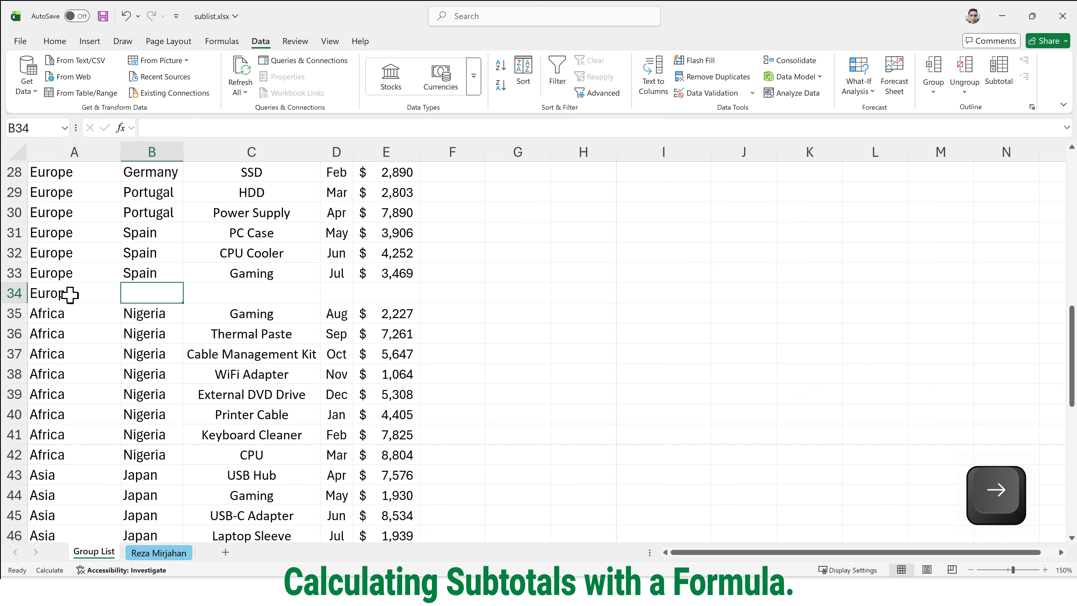
{"action": "double_click", "coordinate": [73, 293]}
{"action": "type", "text": "S"}
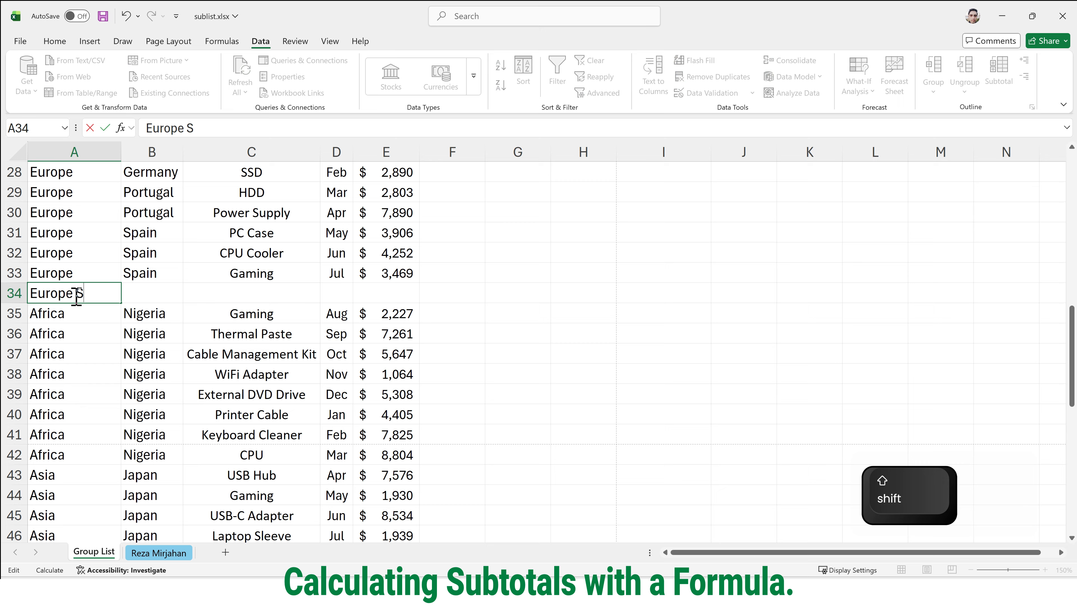
{"action": "type", "text": "ub"}
{"action": "left_click", "coordinate": [65, 312]}
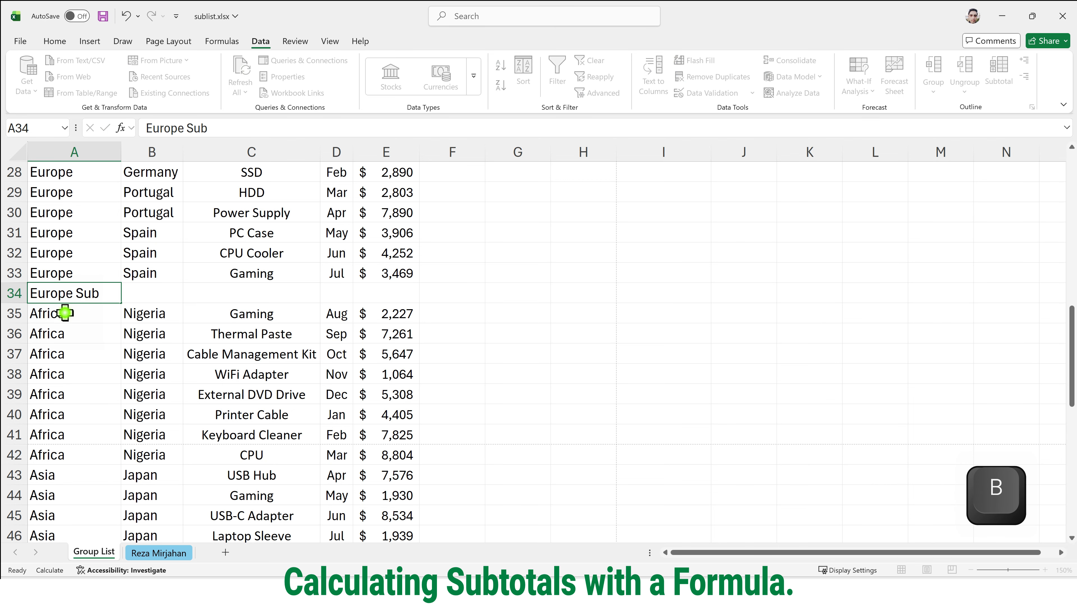
{"action": "left_click", "coordinate": [65, 290]}
{"action": "key", "text": "ctrl+b"}
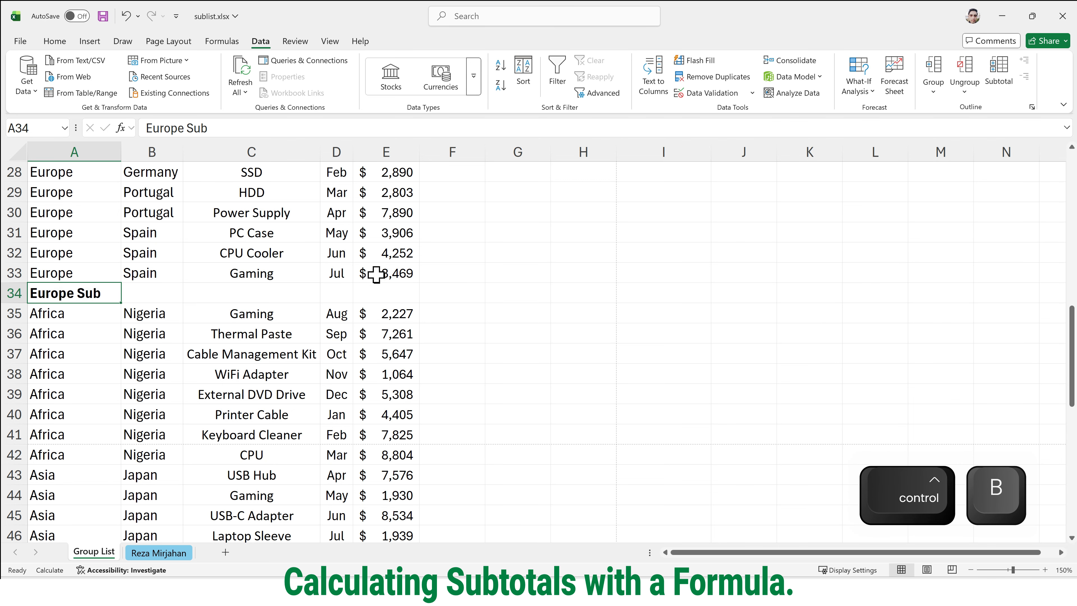
Begin a SUBTOTAL formula in cell E34 with function number 9 (SUM).
{"action": "left_click", "coordinate": [383, 291]}
{"action": "double_click", "coordinate": [385, 292]}
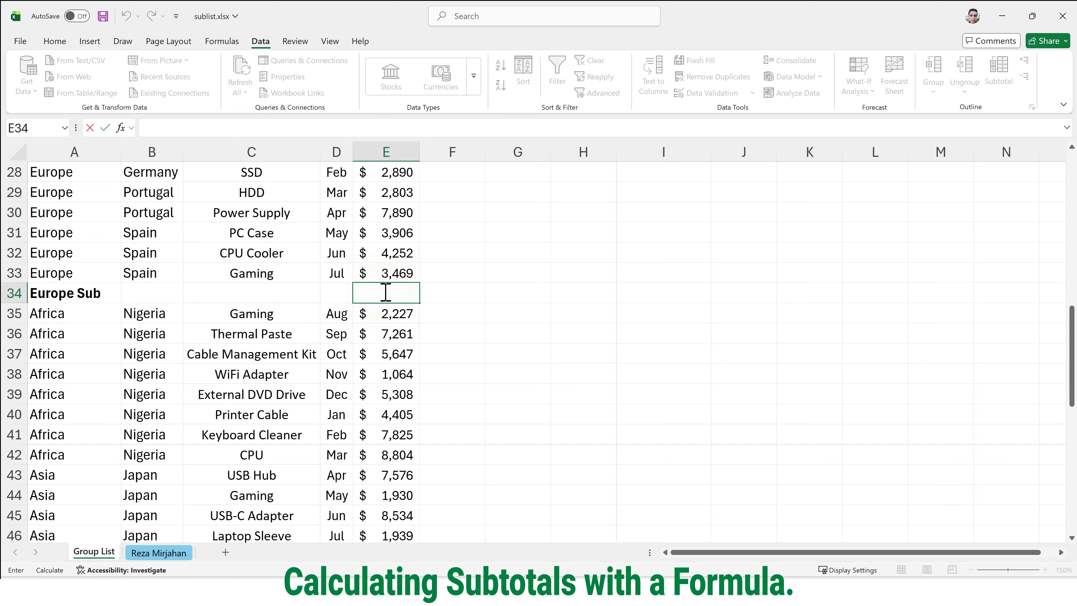
{"action": "type", "text": "=s"}
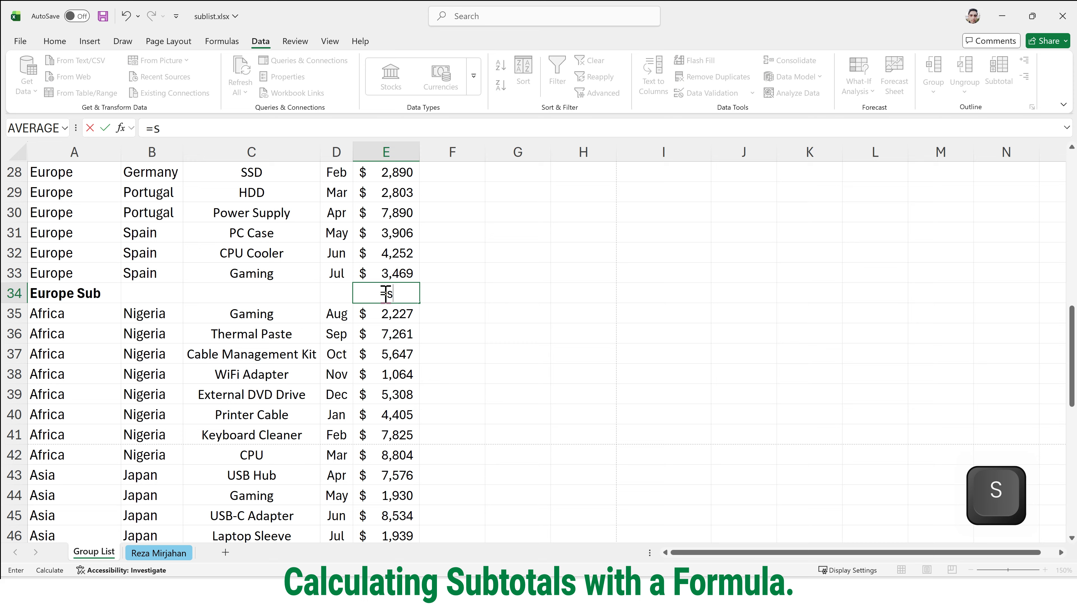
{"action": "type", "text": "ub"}
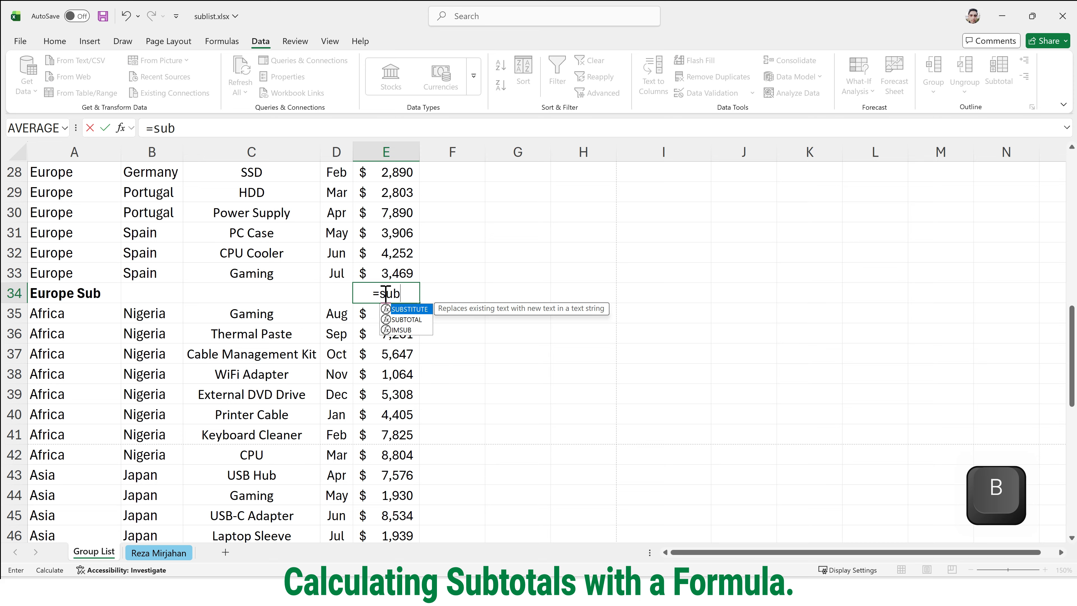
{"action": "key", "text": "Down"}
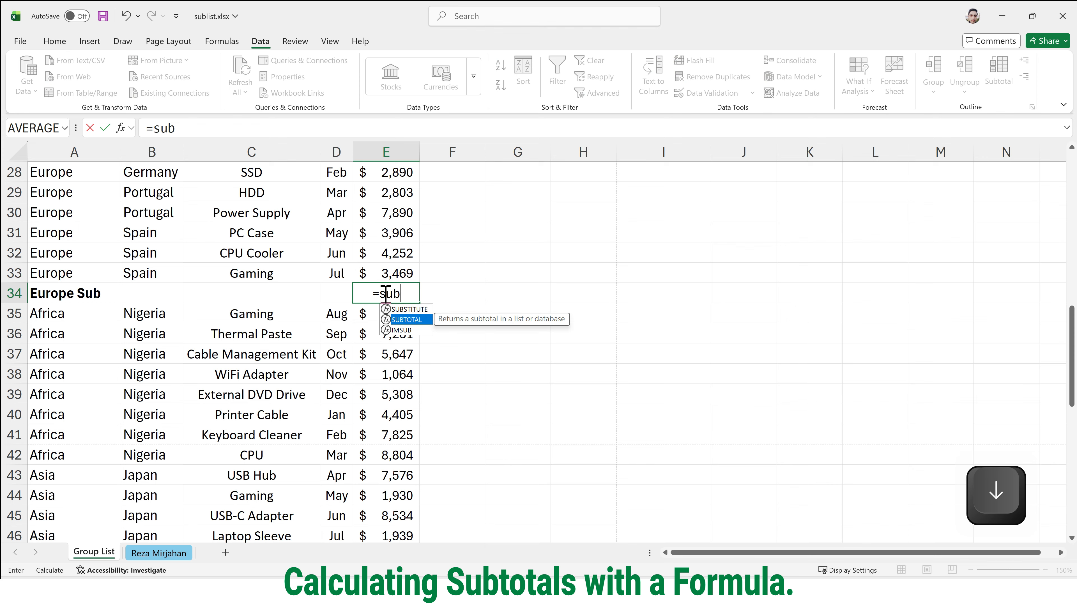
{"action": "key", "text": "Tab"}
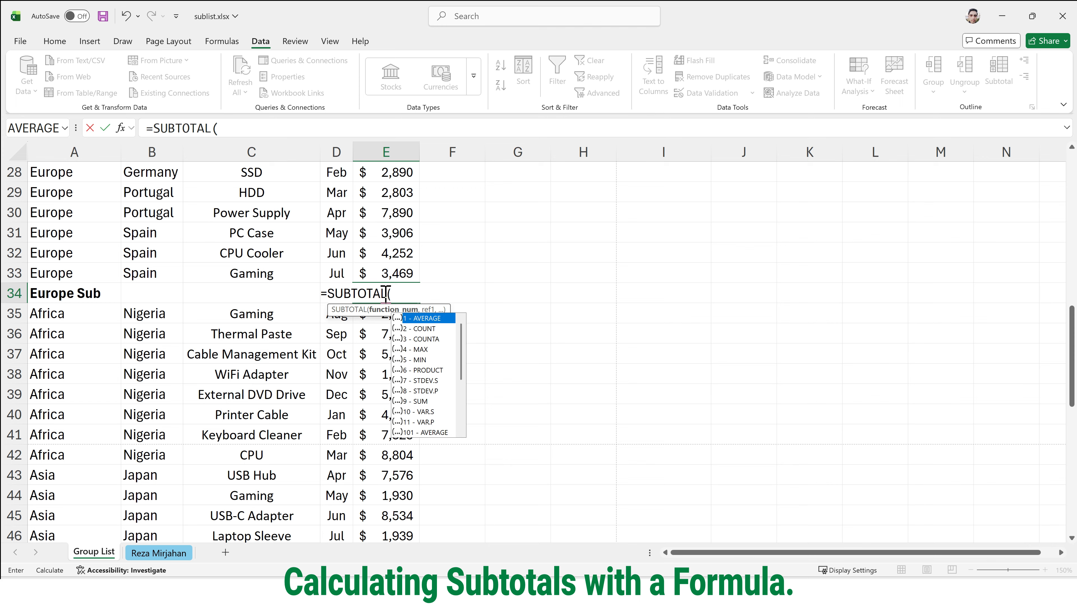
{"action": "key", "text": "Down"}
{"action": "key", "text": "Down"}
{"action": "key", "text": "Down"}
{"action": "key", "text": "Down"}
{"action": "key", "text": "Down"}
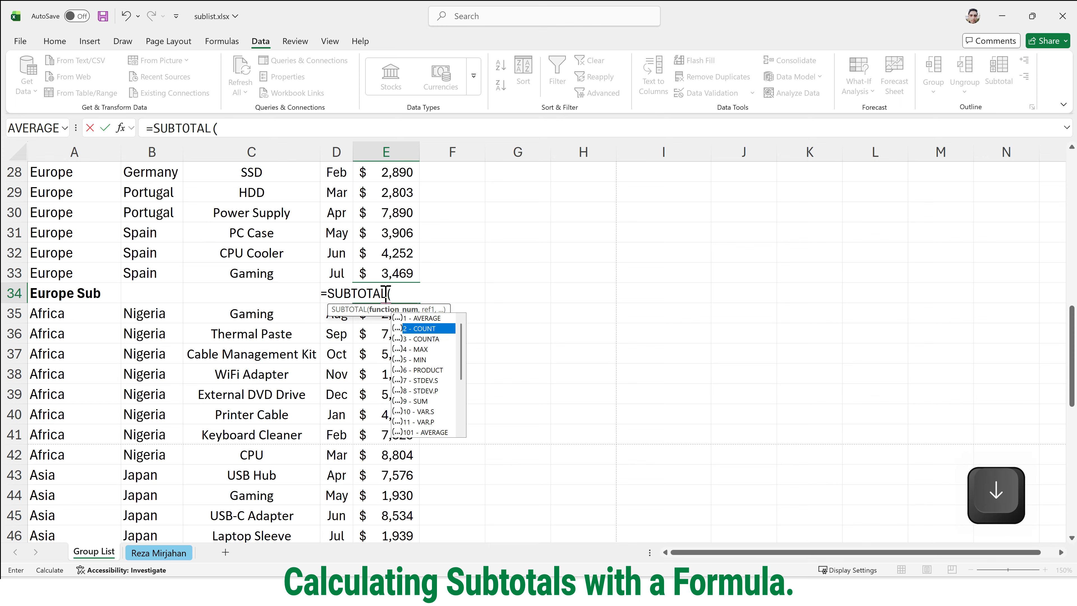
{"action": "key", "text": "Down"}
{"action": "key", "text": "Down"}
{"action": "key", "text": "Down"}
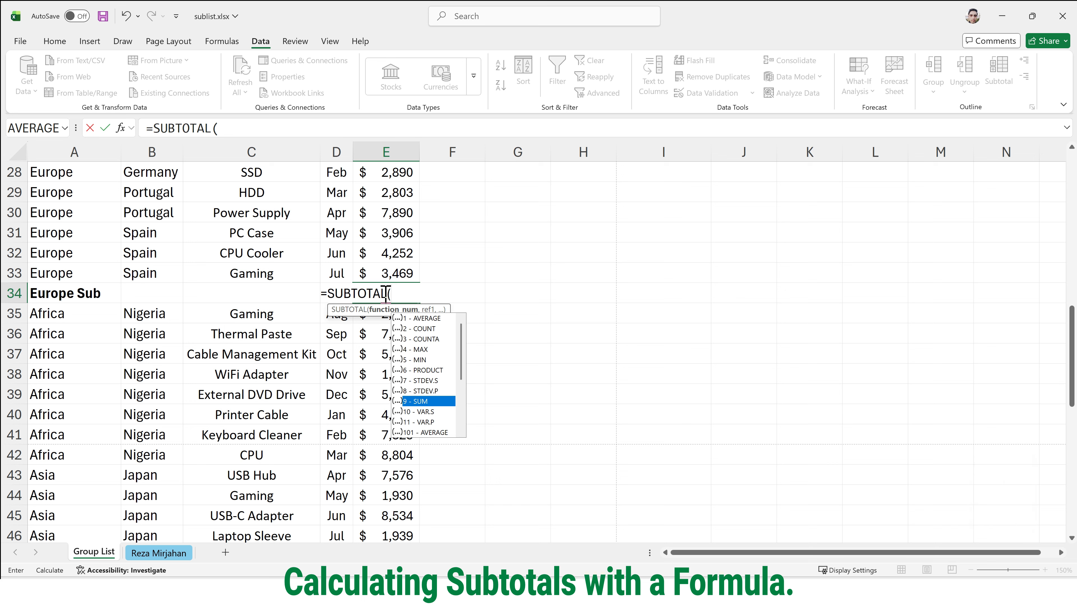
{"action": "key", "text": "Tab"}
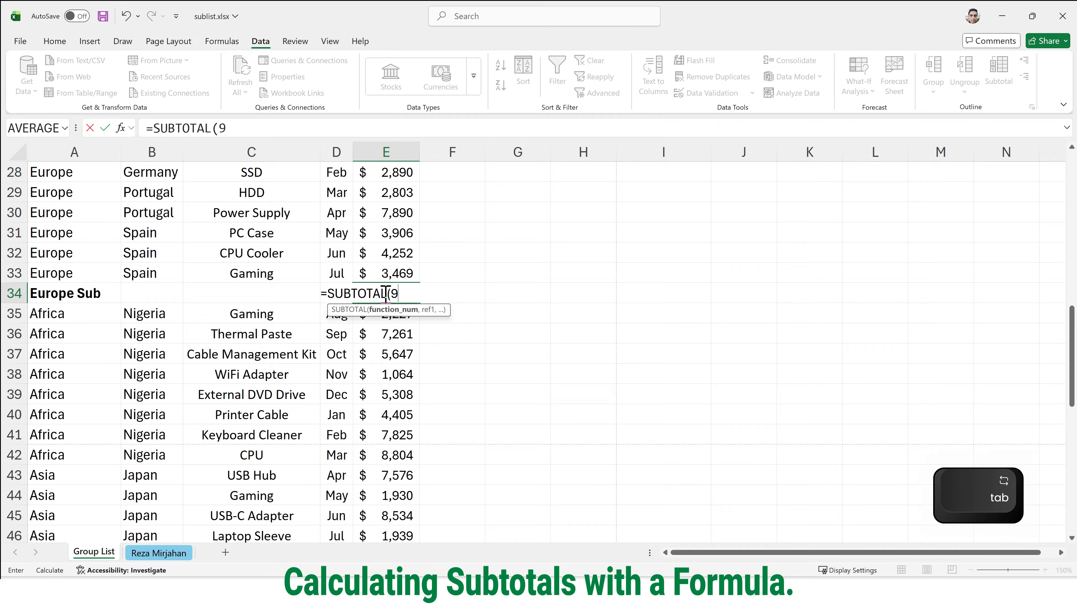
Complete the E34 subtotal formula with the Europe sales range E25:E33 as its reference.
{"action": "type", "text": ","}
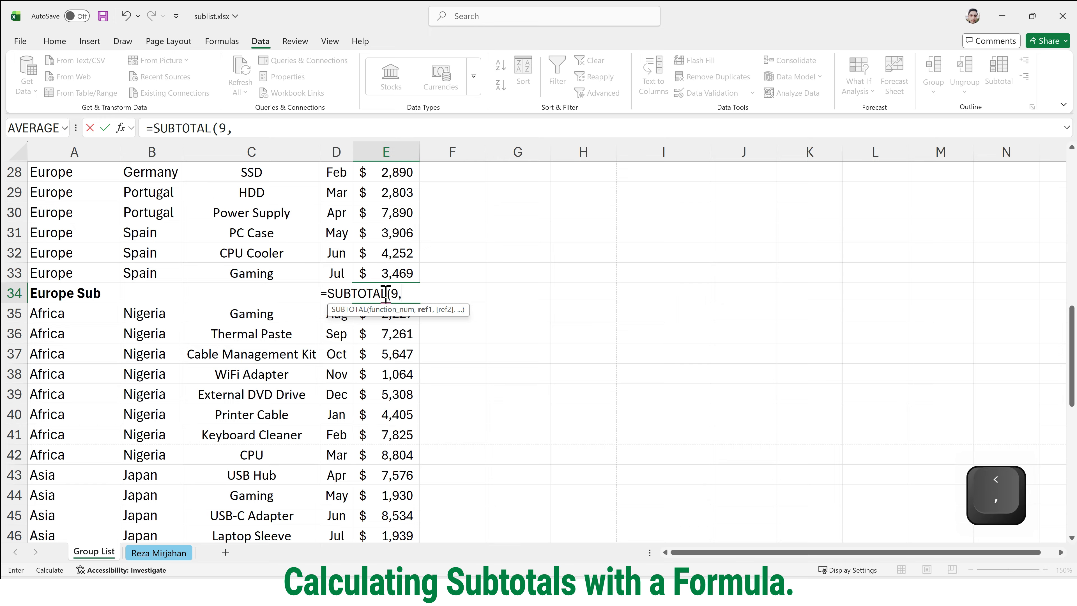
{"action": "scroll", "coordinate": [386, 288], "scroll_direction": "up", "scroll_amount": 1}
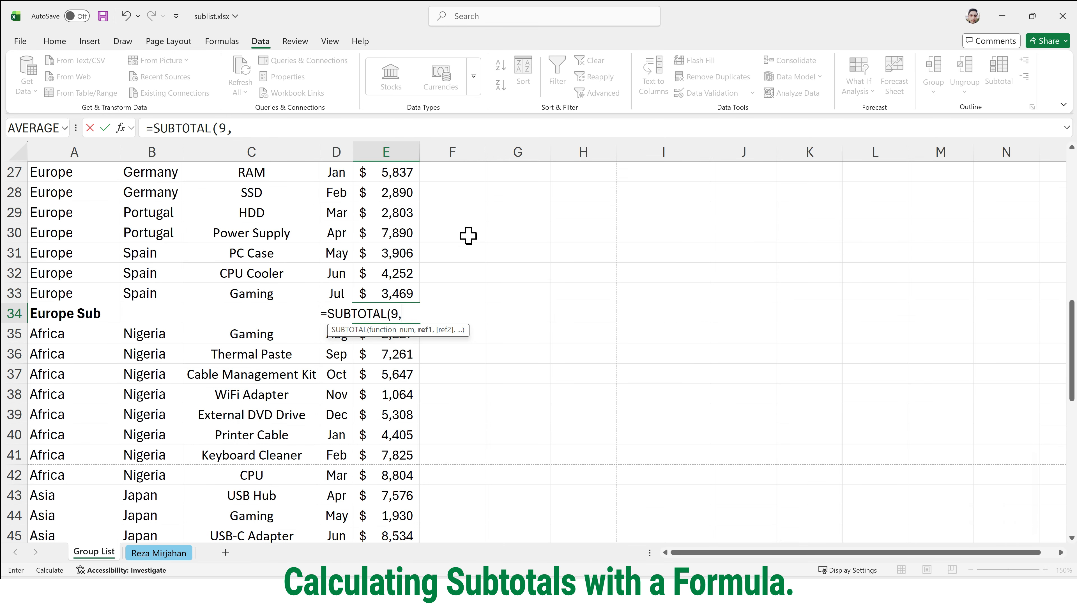
{"action": "scroll", "coordinate": [415, 255], "scroll_direction": "up", "scroll_amount": 1}
{"action": "scroll", "coordinate": [415, 255], "scroll_direction": "up", "scroll_amount": 2}
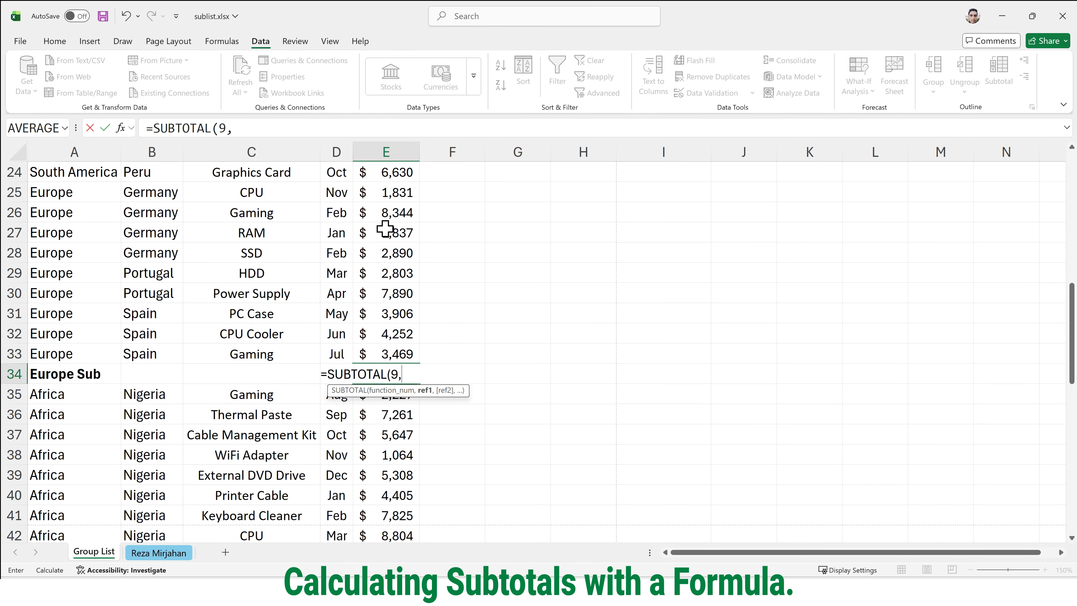
{"action": "left_click_drag", "start_coordinate": [393, 193], "coordinate": [400, 345]}
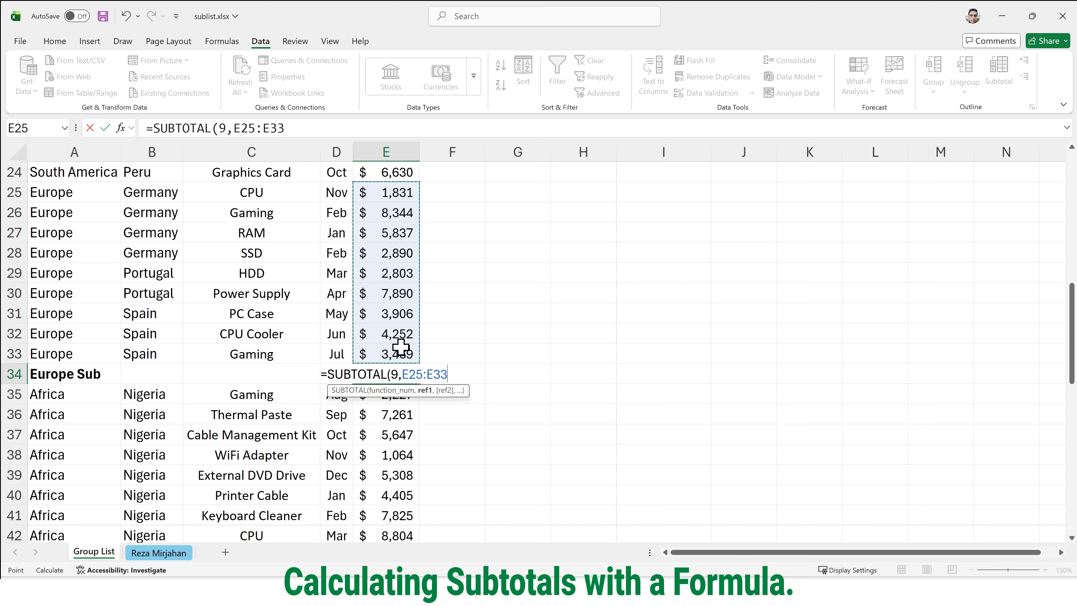
{"action": "type", "text": ")"}
{"action": "key", "text": "Return"}
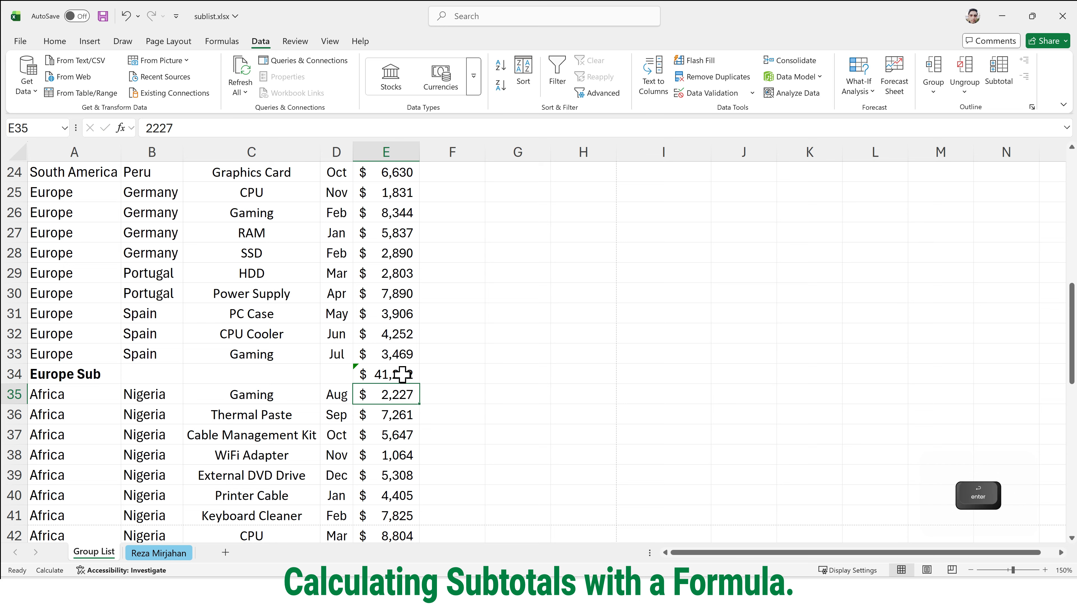
Select the Europe subtotal row A34:E34 and examine where the other sections of the list begin and end.
{"action": "left_click_drag", "start_coordinate": [402, 374], "coordinate": [92, 376]}
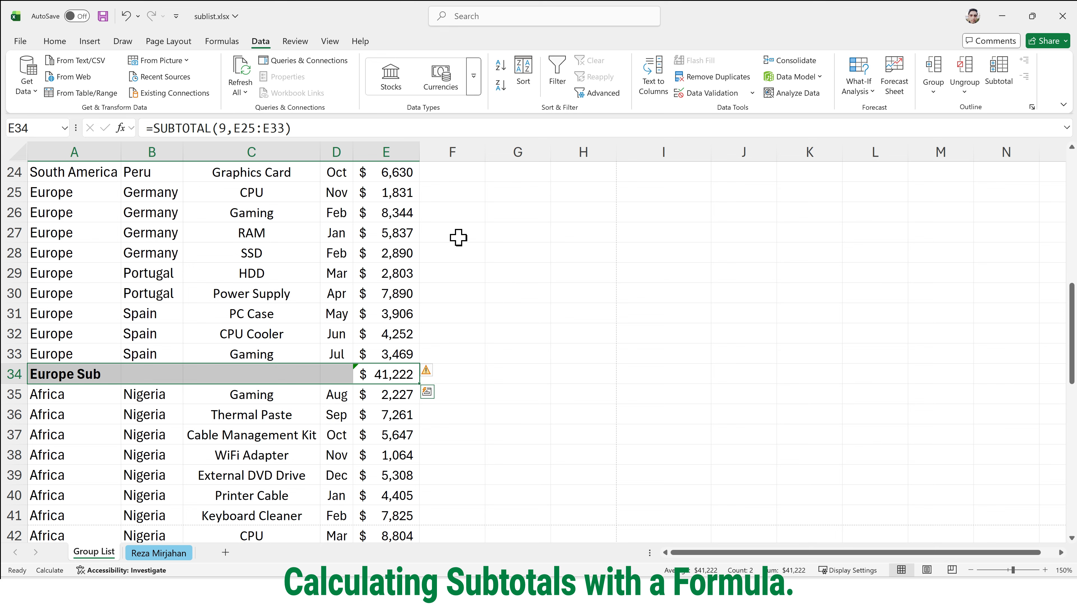
{"action": "scroll", "coordinate": [416, 315], "scroll_direction": "down", "scroll_amount": 2}
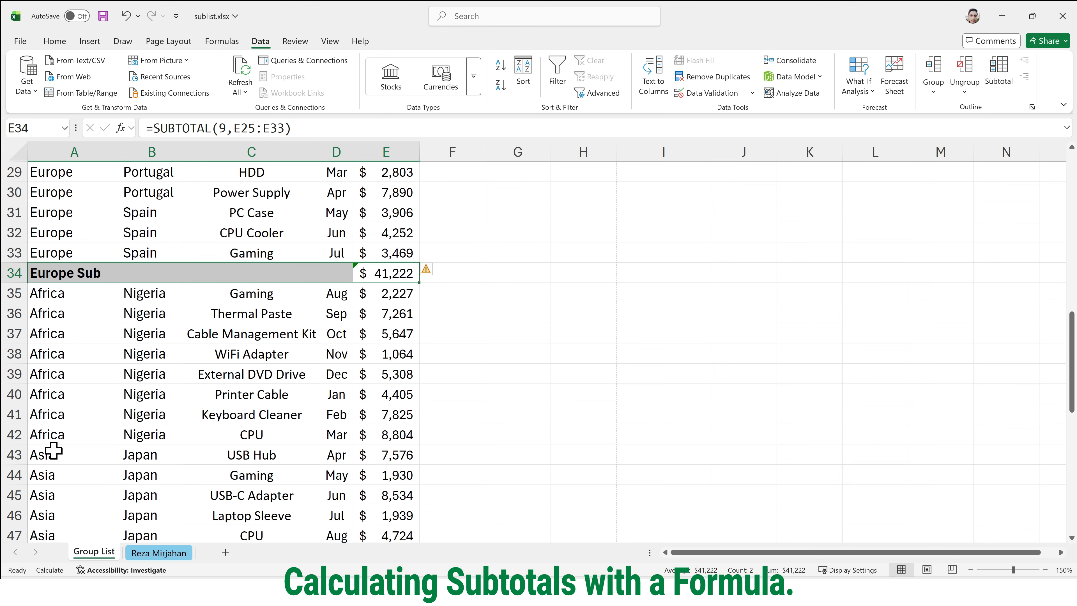
{"action": "scroll", "coordinate": [48, 429], "scroll_direction": "down", "scroll_amount": 1}
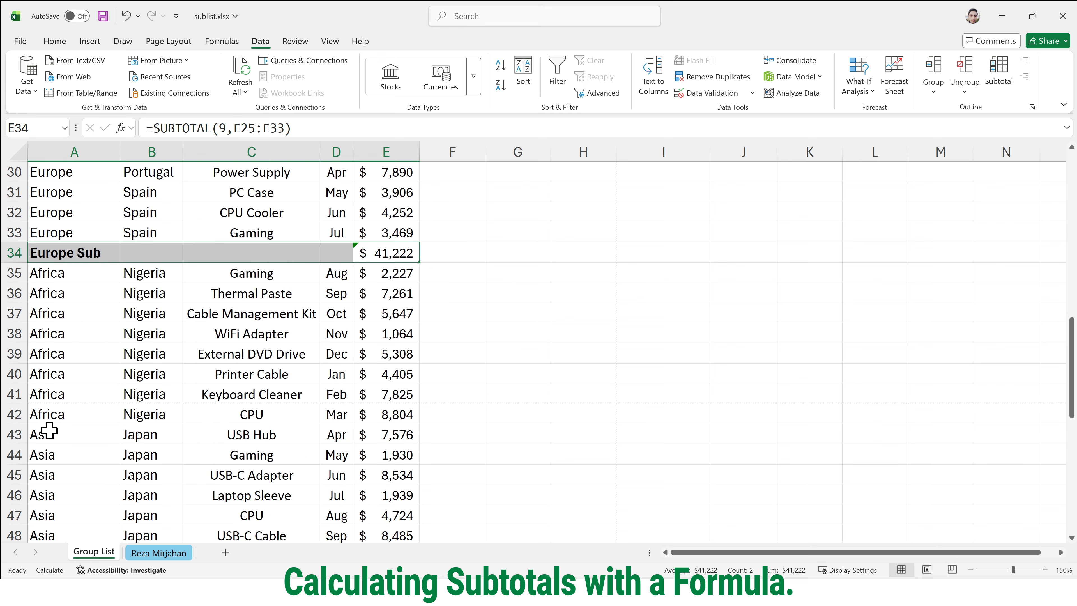
{"action": "scroll", "coordinate": [51, 419], "scroll_direction": "up", "scroll_amount": 4}
{"action": "scroll", "coordinate": [168, 249], "scroll_direction": "up", "scroll_amount": 4}
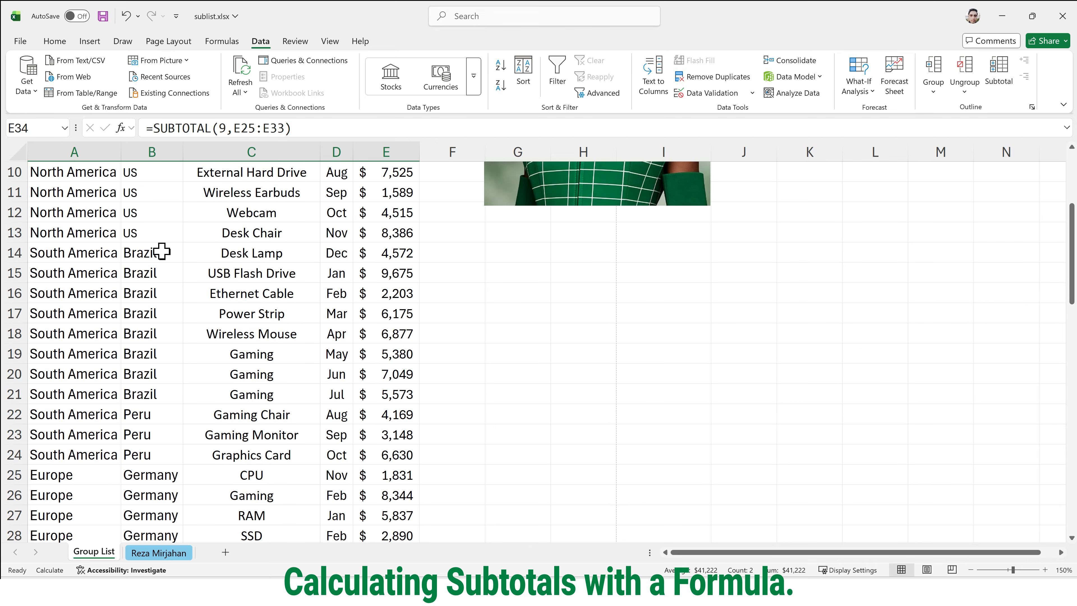
{"action": "scroll", "coordinate": [120, 250], "scroll_direction": "up", "scroll_amount": 1}
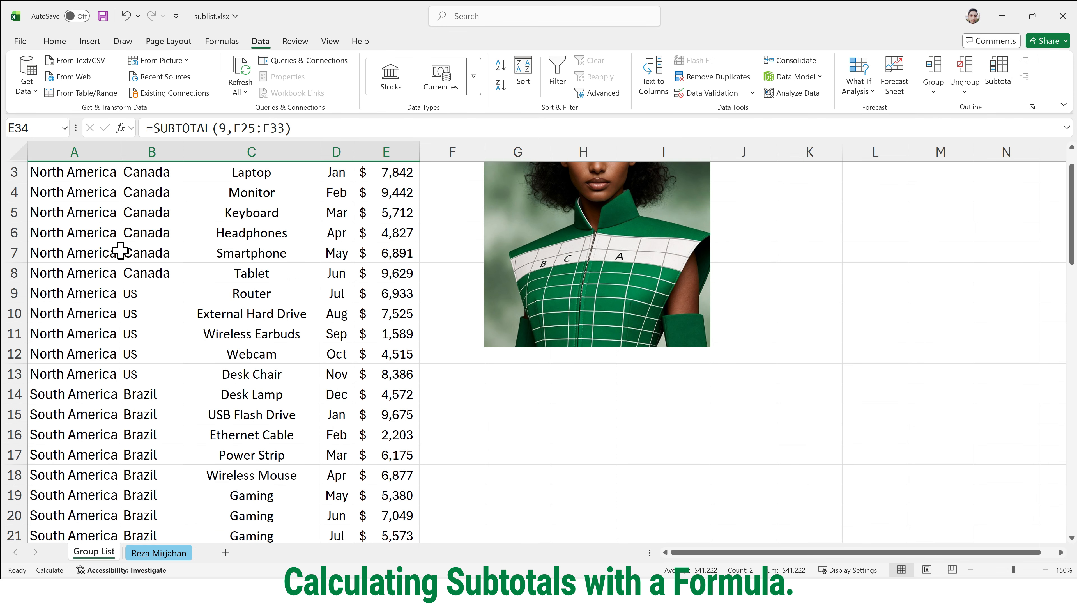
{"action": "scroll", "coordinate": [120, 250], "scroll_direction": "down", "scroll_amount": 6}
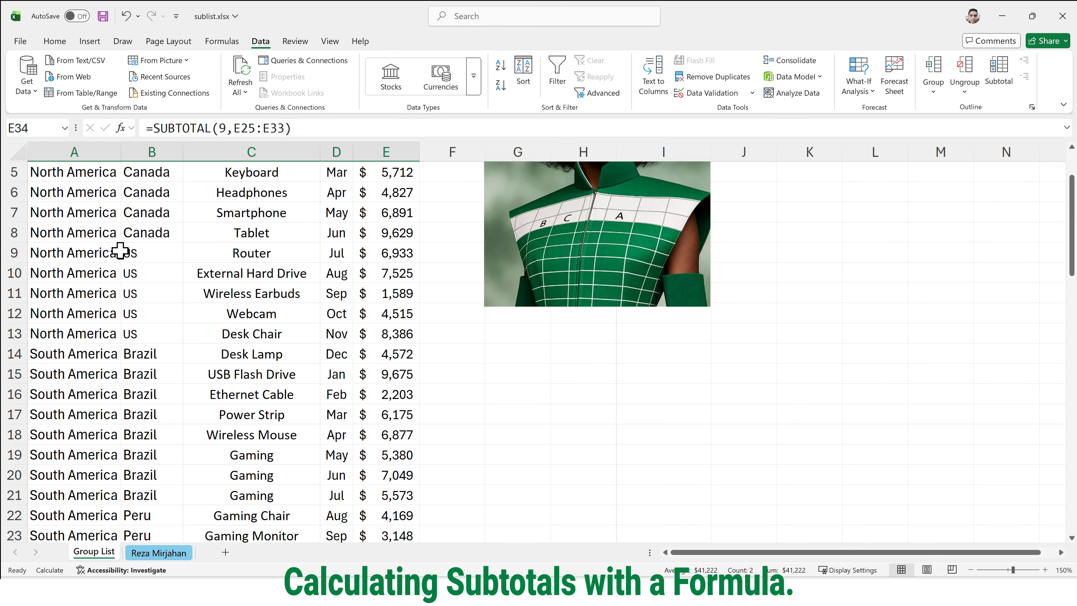
{"action": "scroll", "coordinate": [121, 250], "scroll_direction": "down", "scroll_amount": 1}
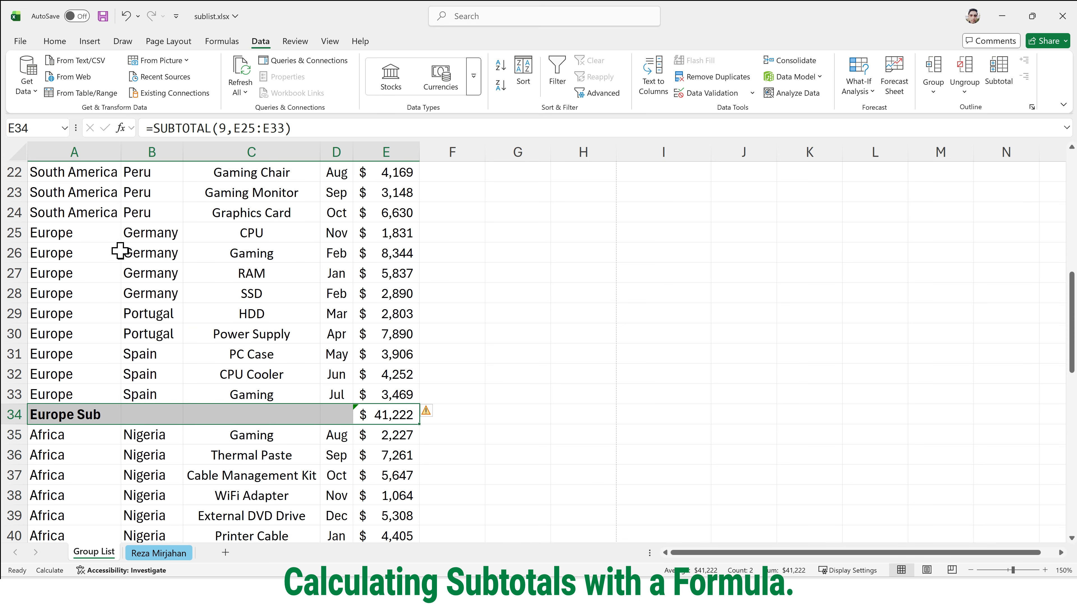